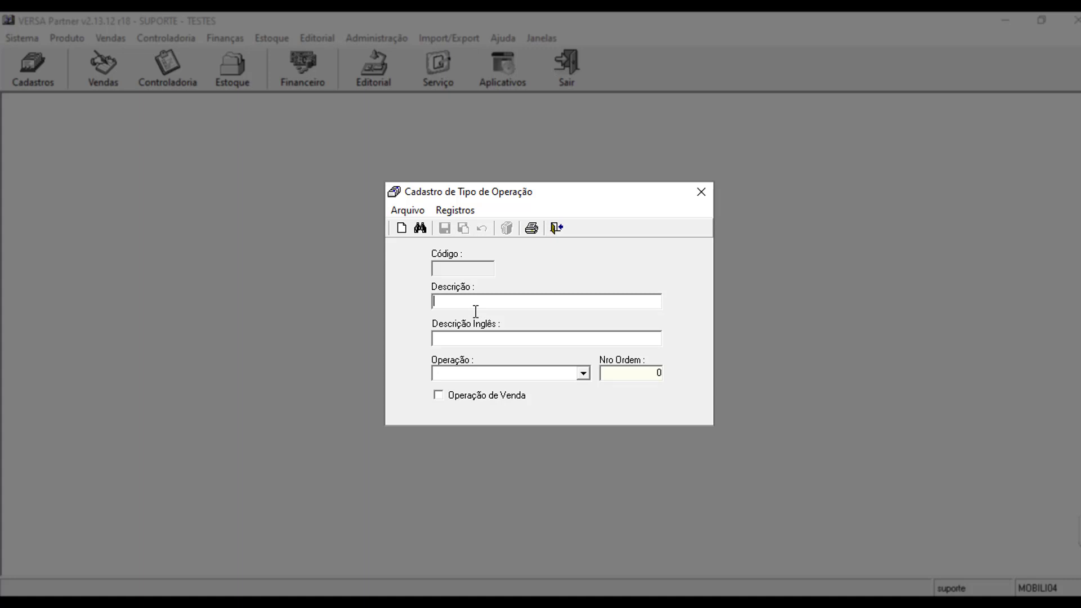
- Look up the Venda and Devolução operation types and review their operation settings
left_click(421, 228)
left_click(411, 326)
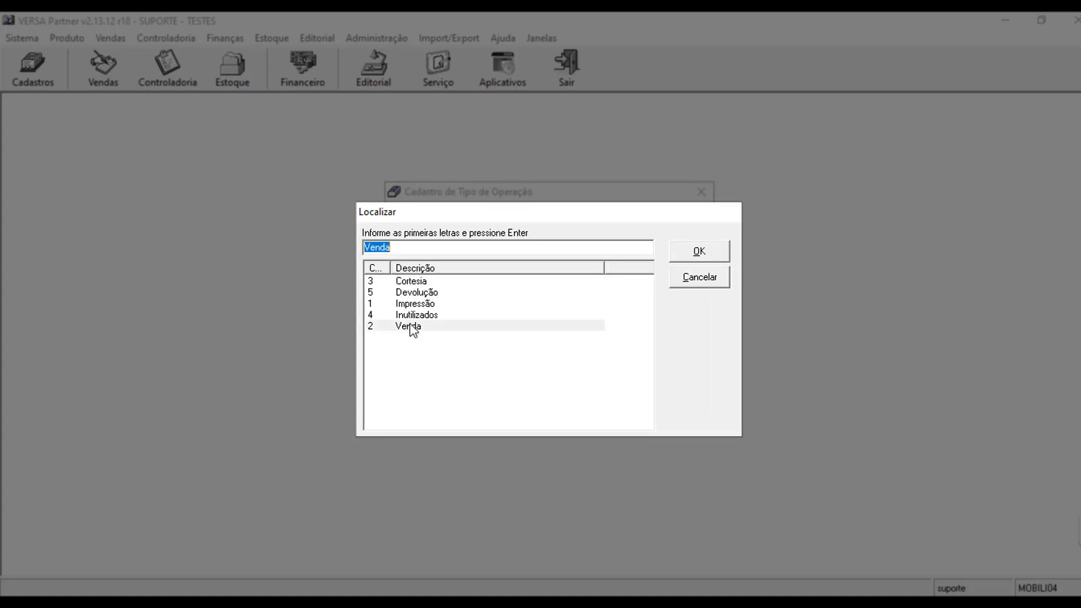
left_click(693, 254)
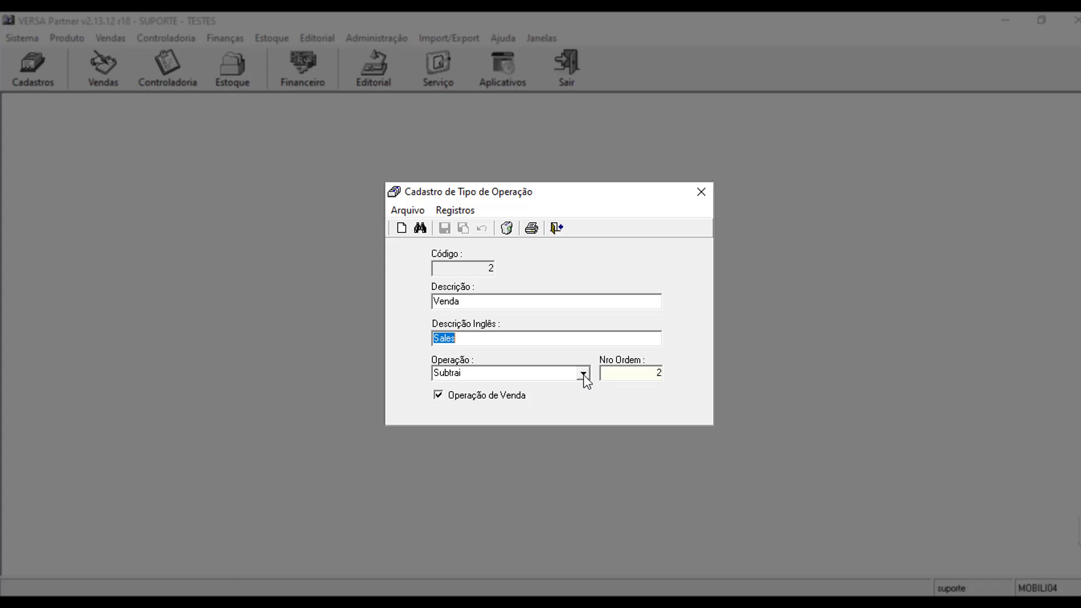
left_click(419, 229)
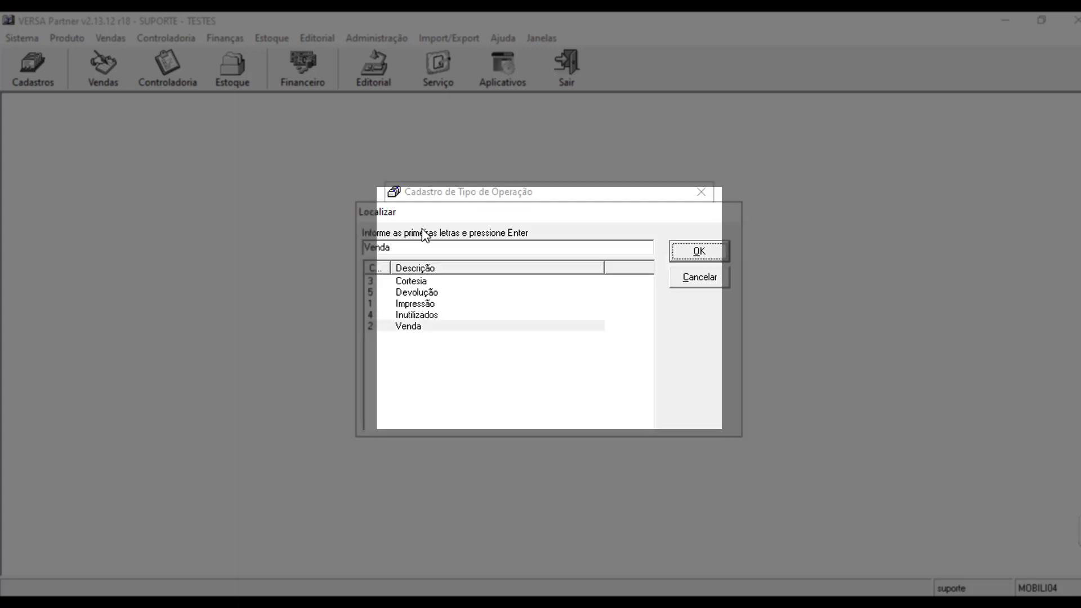
left_click(430, 296)
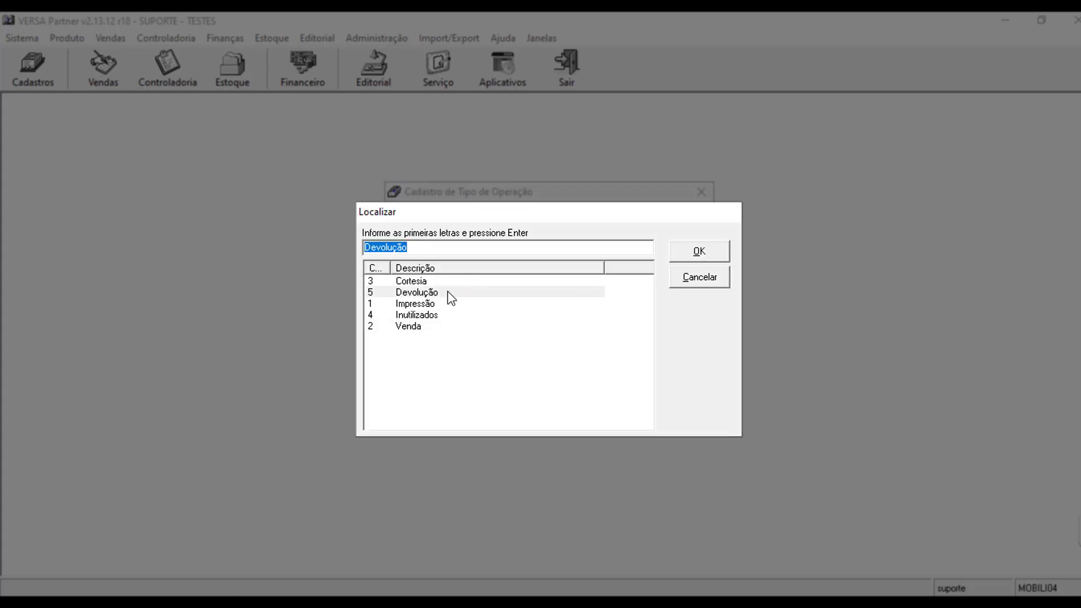
left_click(721, 261)
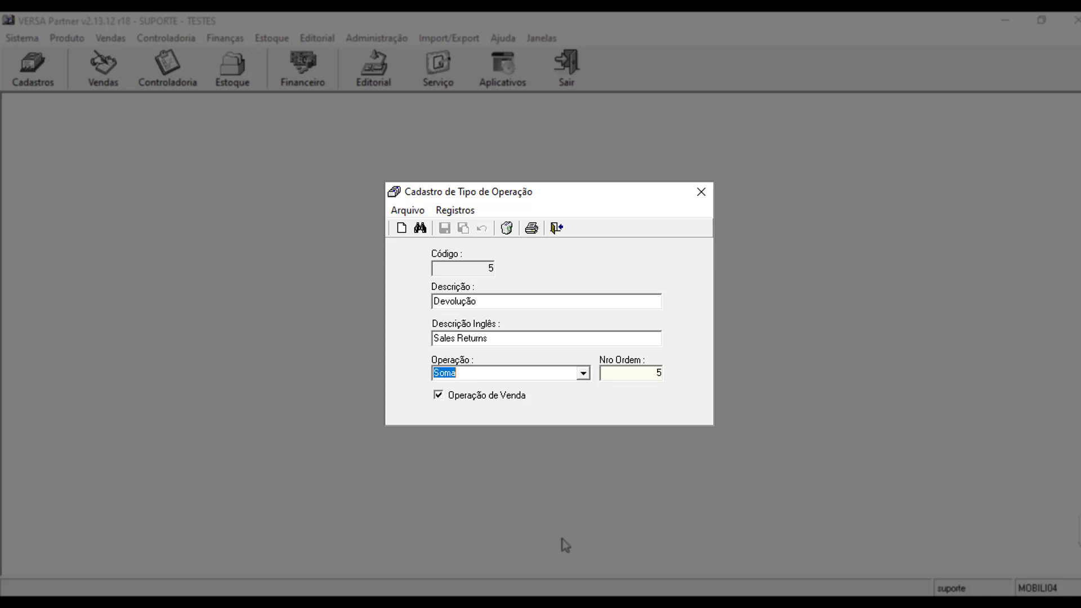
- Look up the Cortesia and Impressão operation types, review their settings, and close the operation type form
left_click(419, 229)
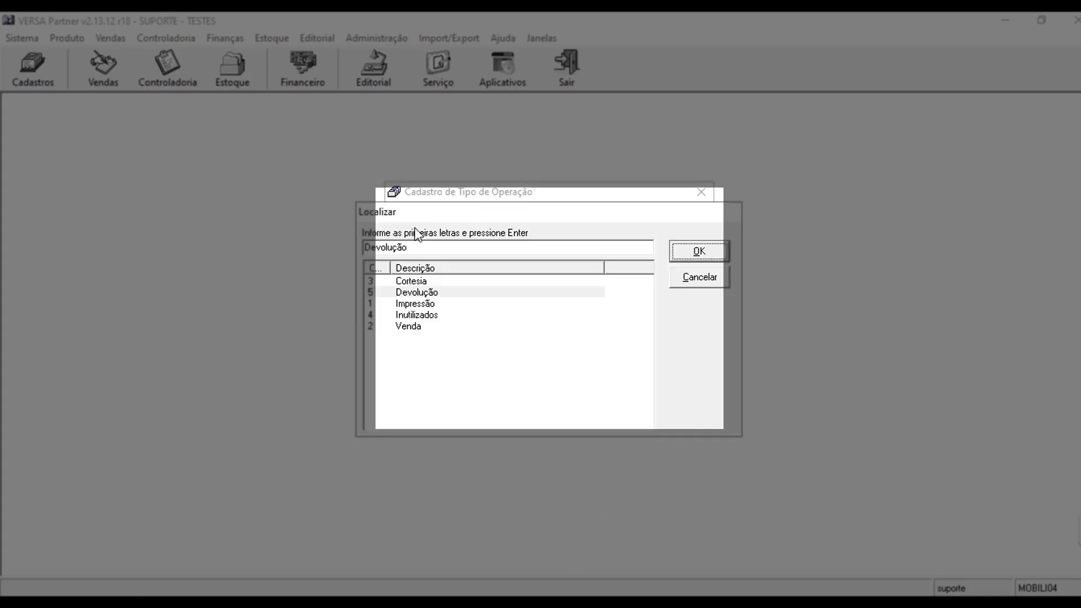
left_click(423, 282)
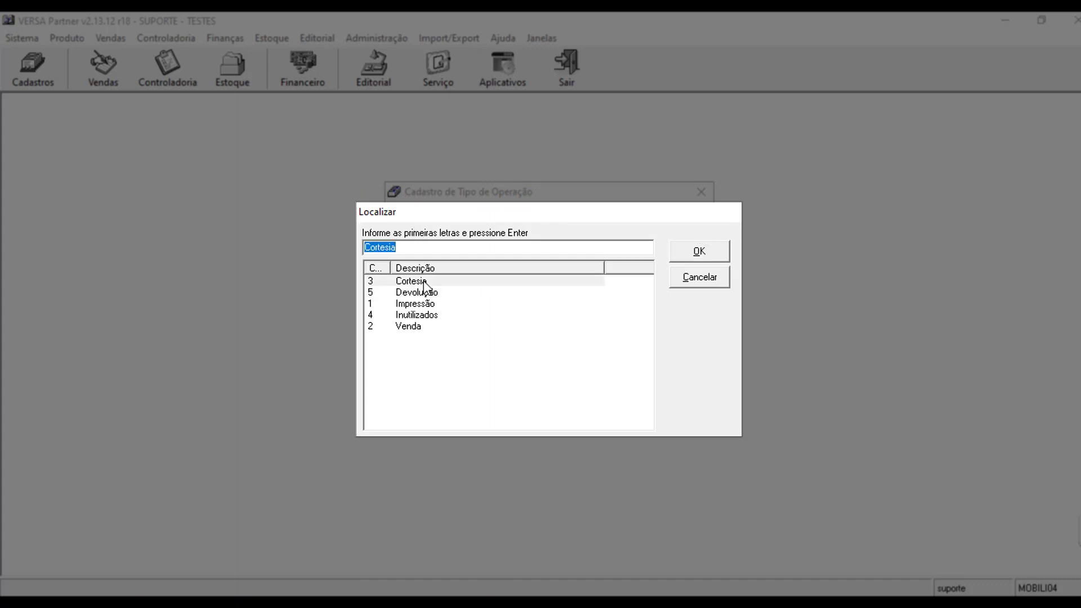
left_click(701, 251)
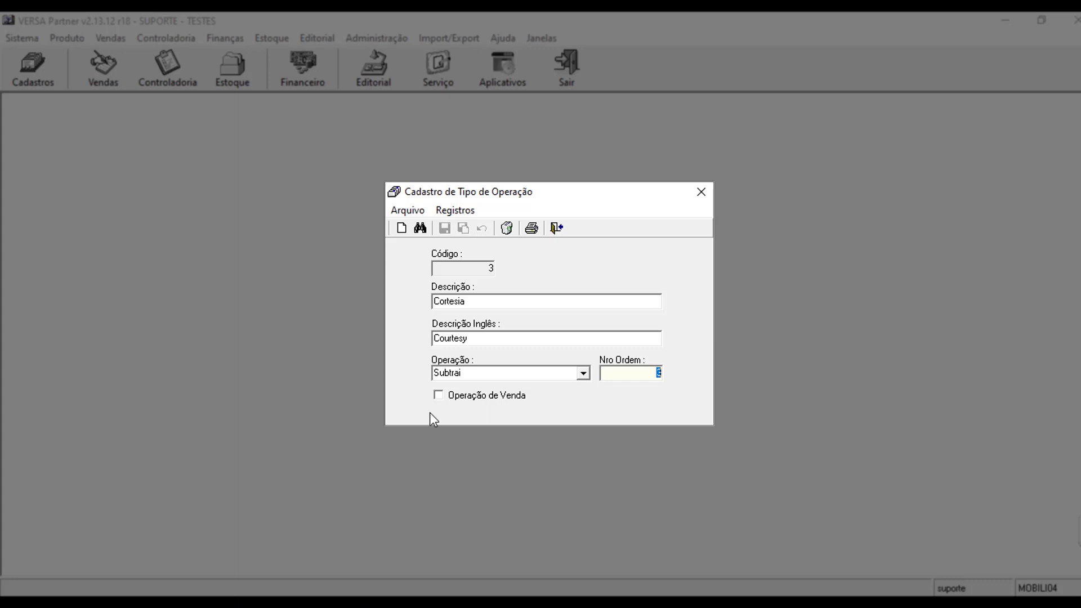
left_click(420, 228)
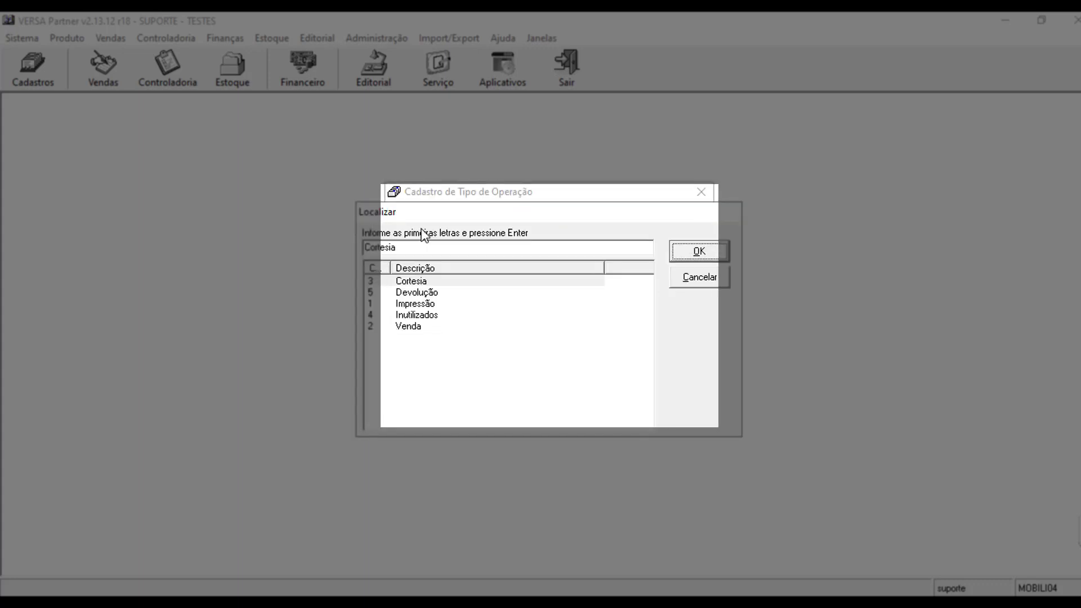
left_click(417, 305)
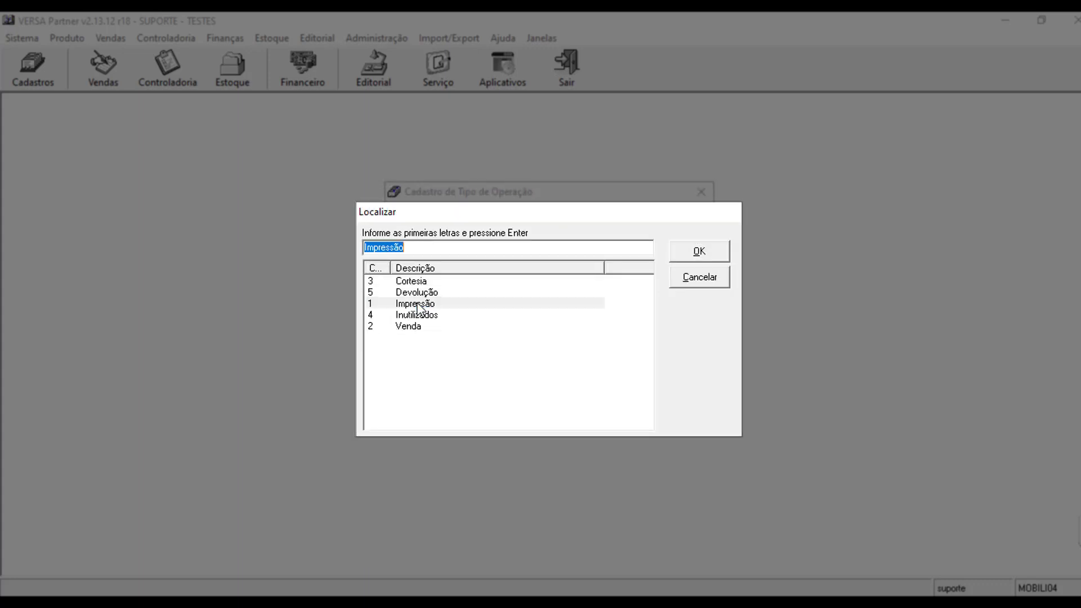
left_click(699, 254)
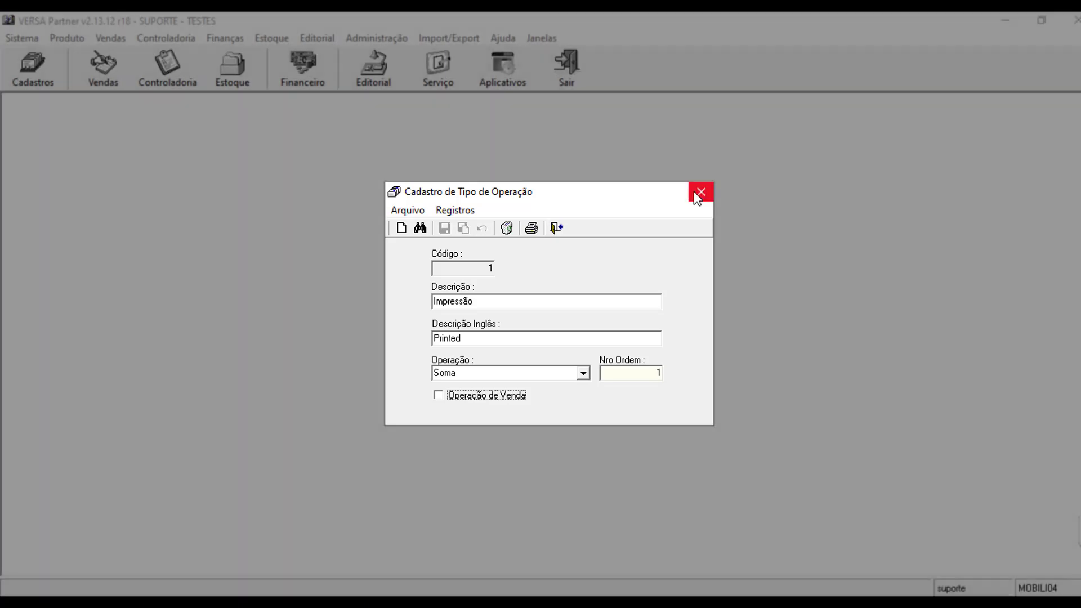
left_click(696, 195)
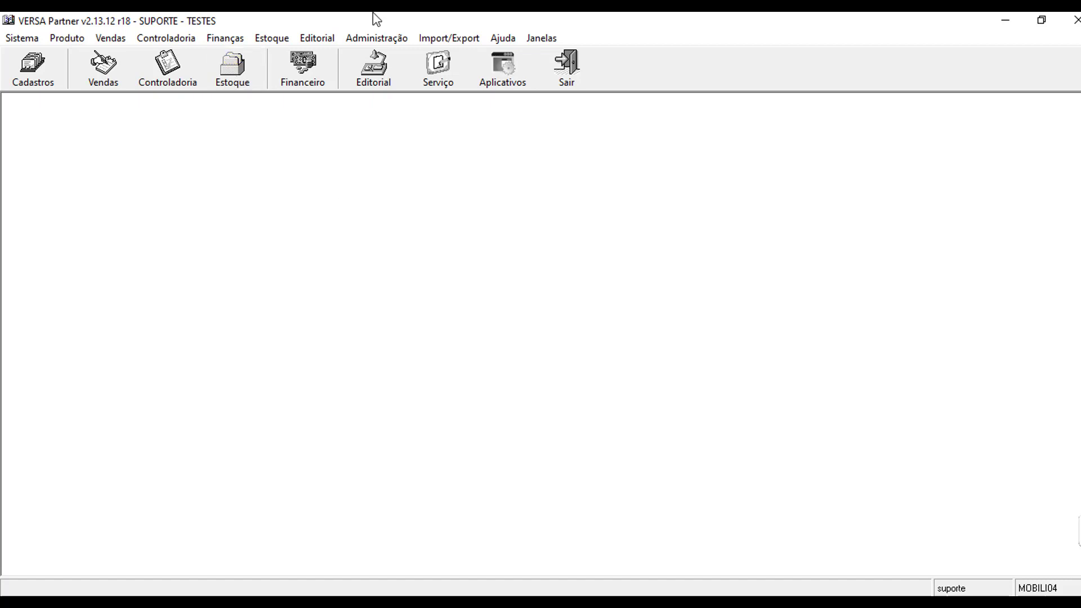
- Open the operation nature query from administration and filter the list by the name "venda"
left_click(392, 41)
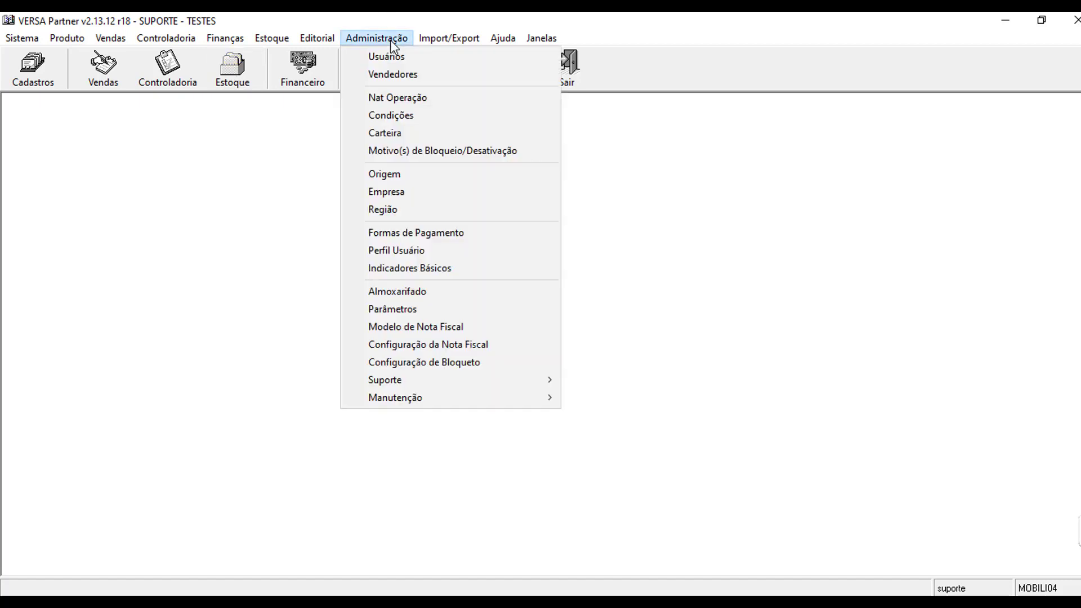
left_click(406, 99)
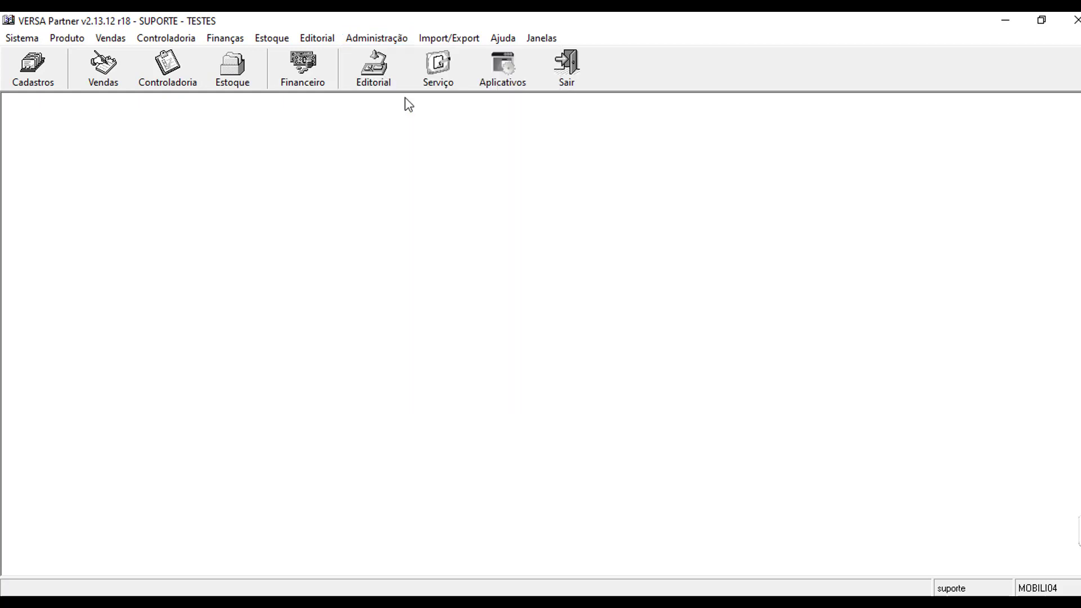
left_click(198, 113)
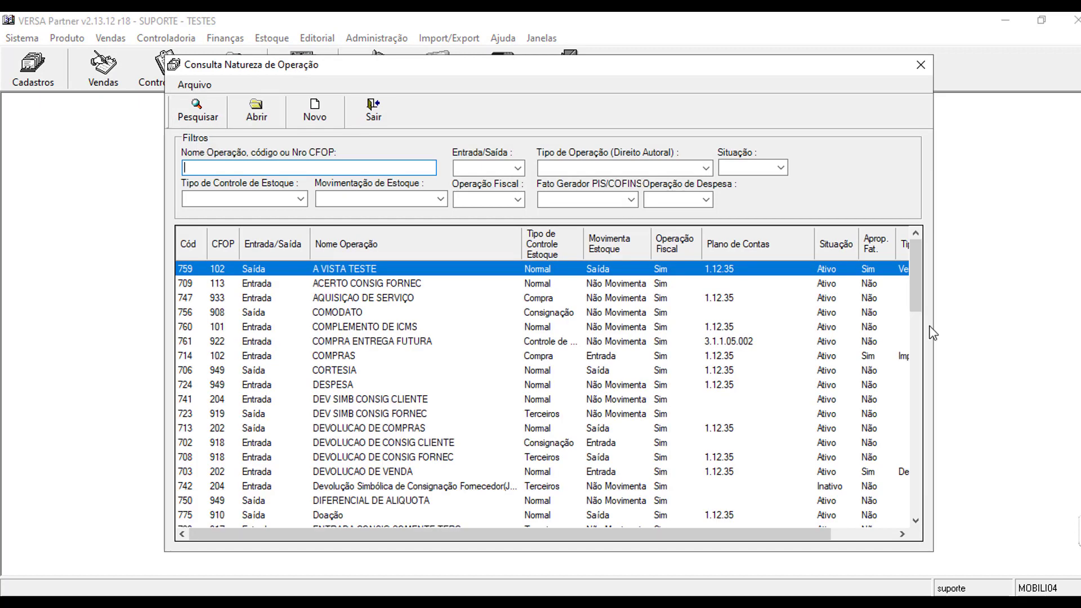
left_click(915, 520)
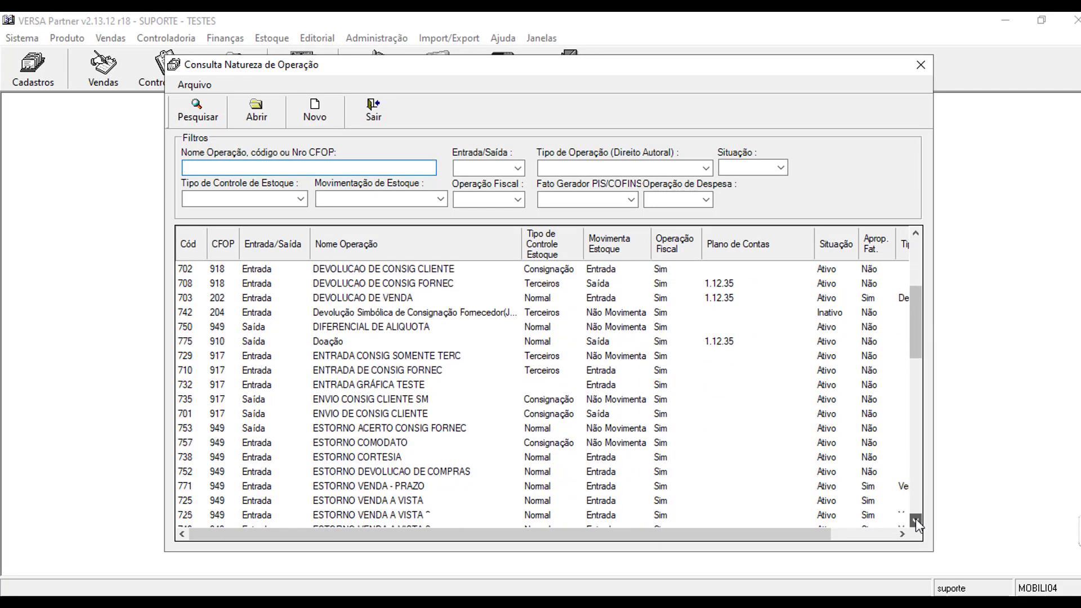
left_click_drag(915, 519, 915, 519)
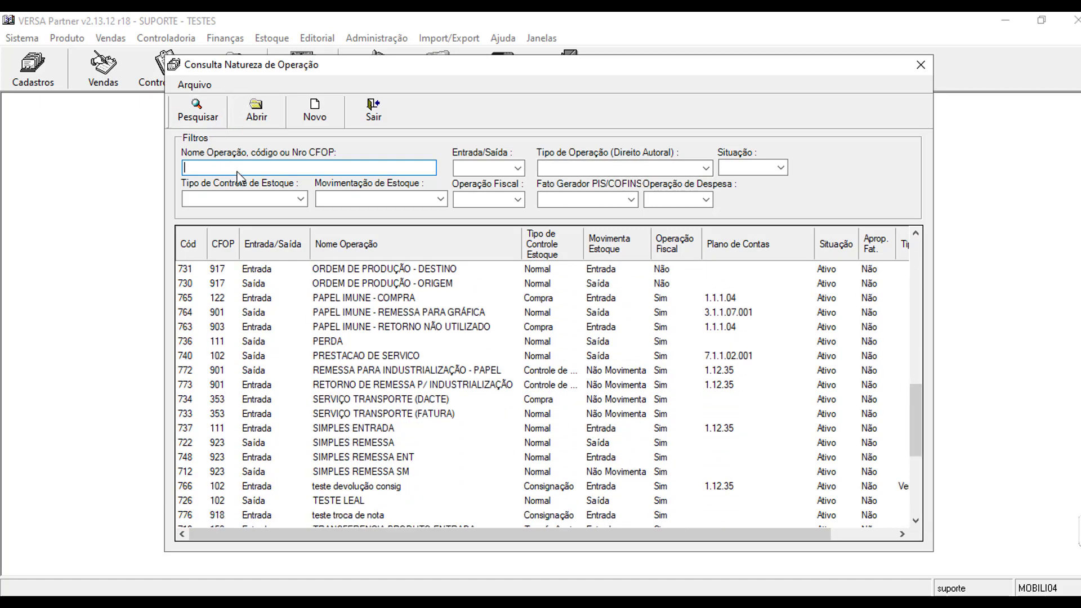
type("venda")
key("Tab")
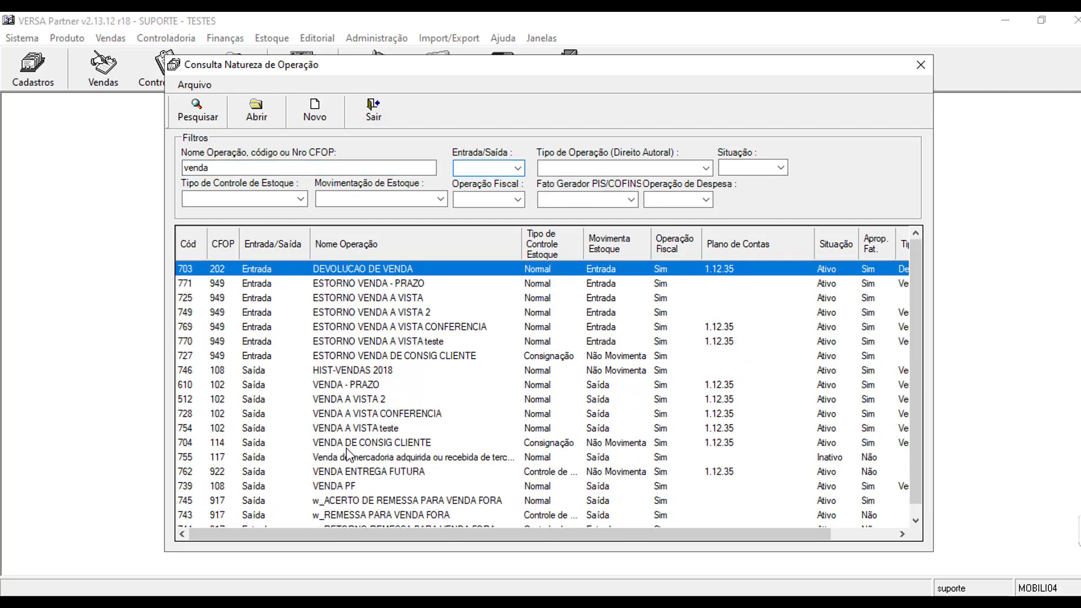
- Open the VENDA A VISTA 2 operation nature and review its parameters, accounting/D.A. data and copyright rule options, closing it without edits
left_click(365, 401)
double_click(392, 401)
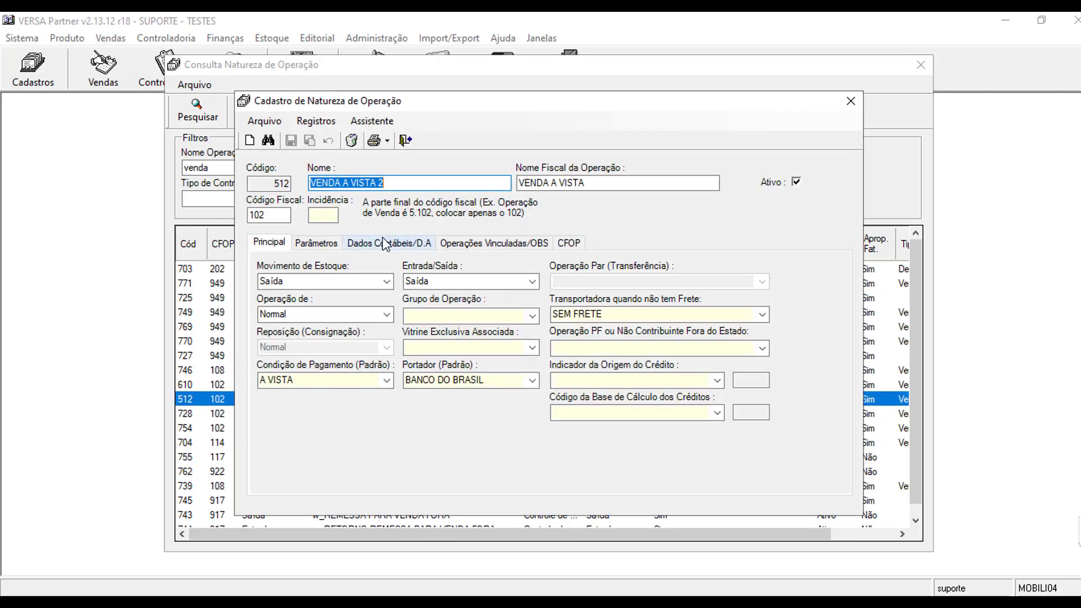
left_click(336, 245)
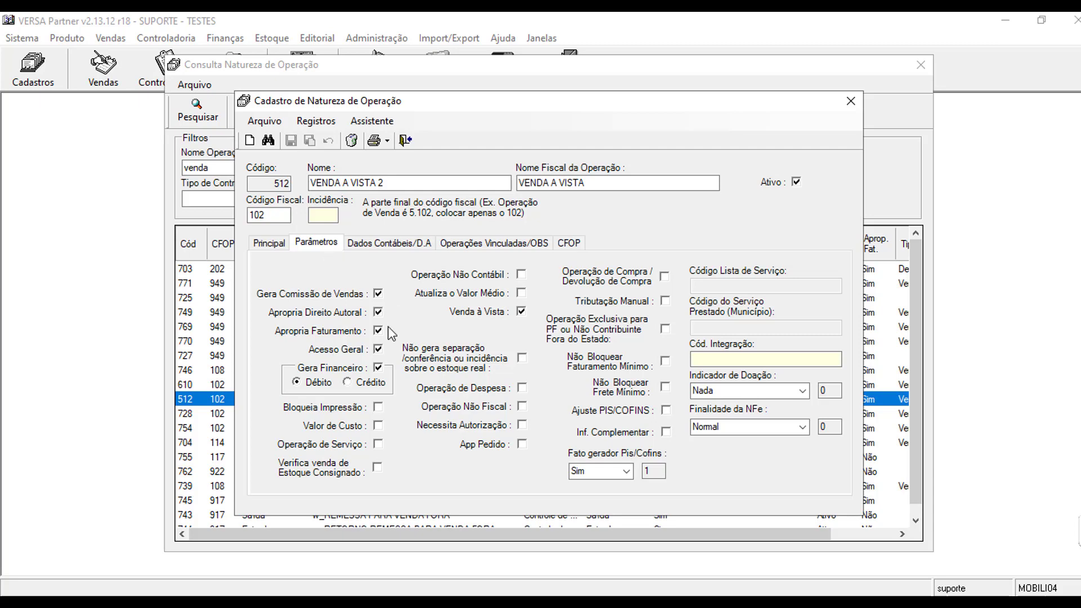
left_click(407, 242)
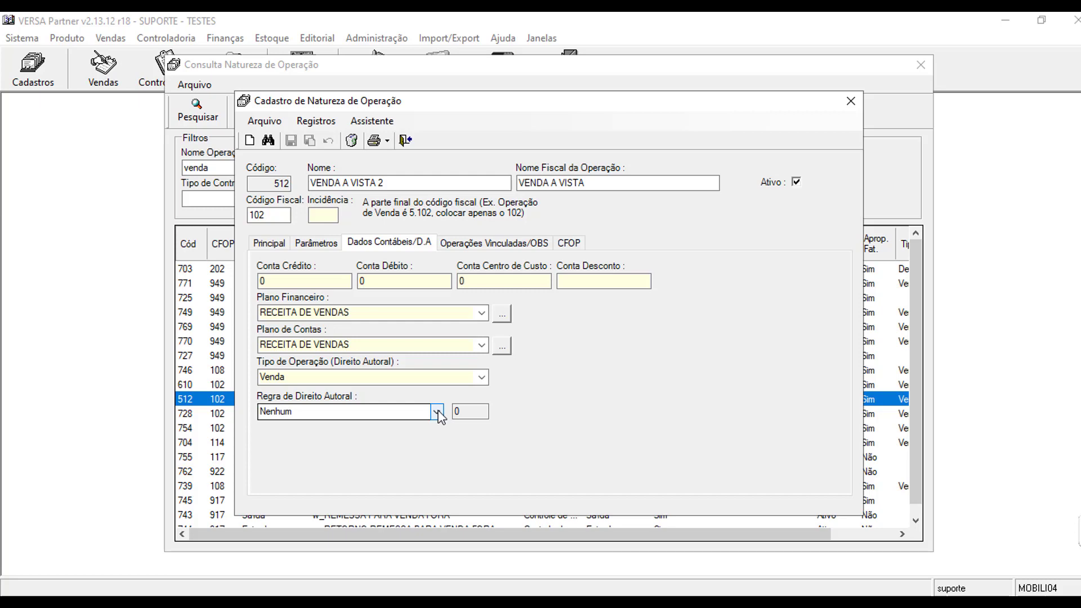
left_click(438, 413)
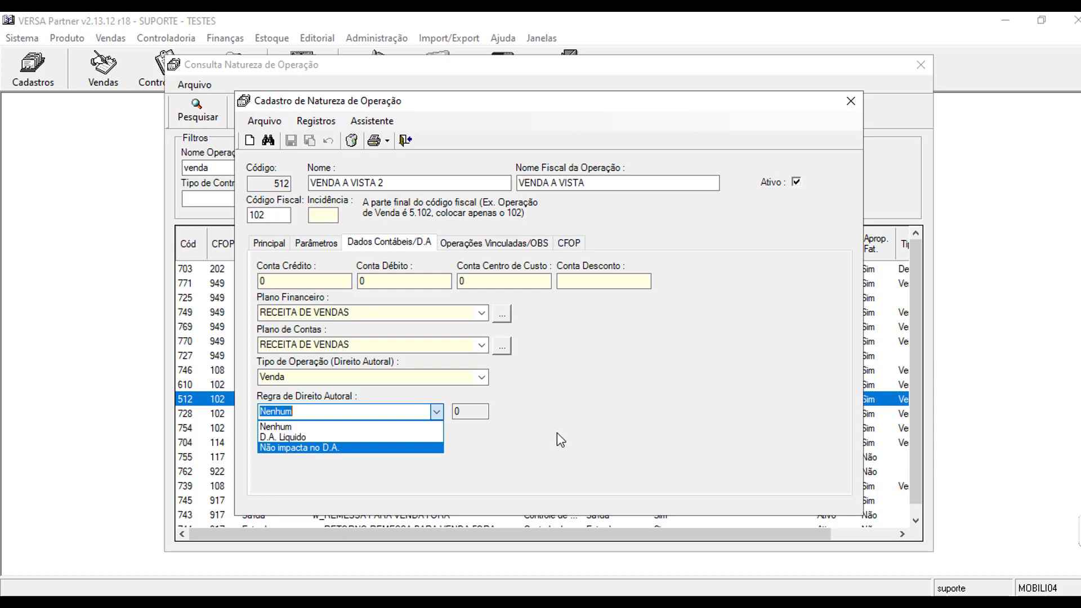
left_click(851, 101)
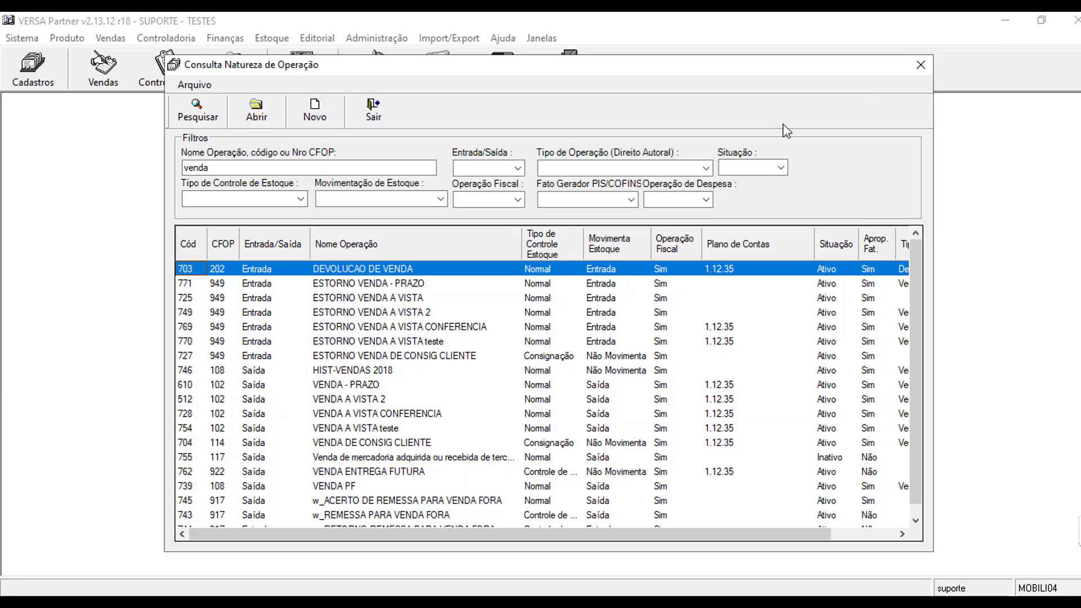
- Replace the name filter in the operation nature query with "compra"
left_click(242, 167)
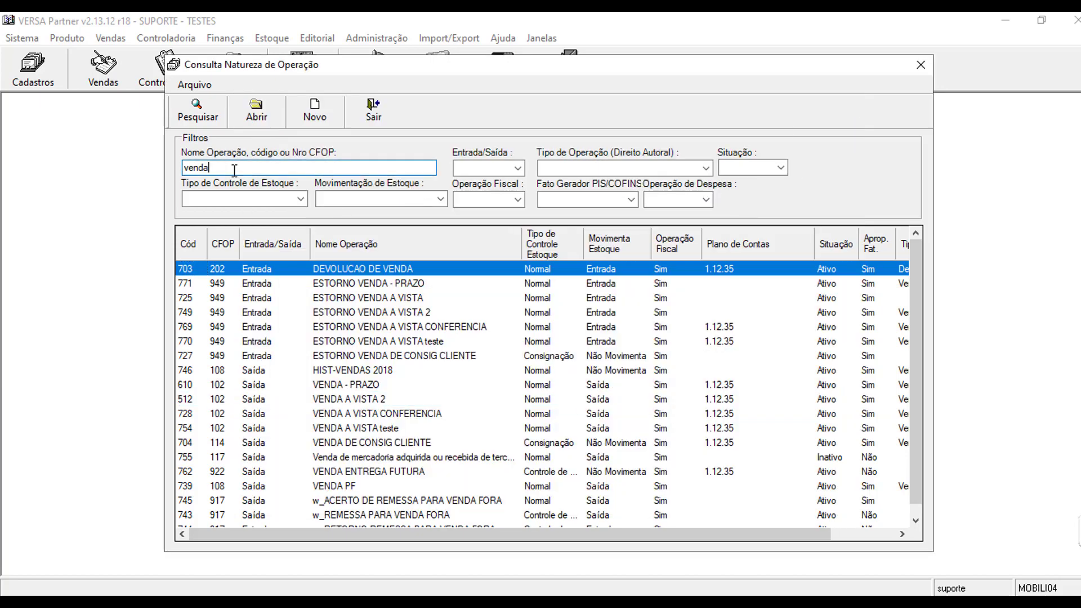
key("BackSpace")
key("BackSpace")
key("BackSpace")
key("BackSpace")
key("BackSpace")
type("compra")
key("Tab")
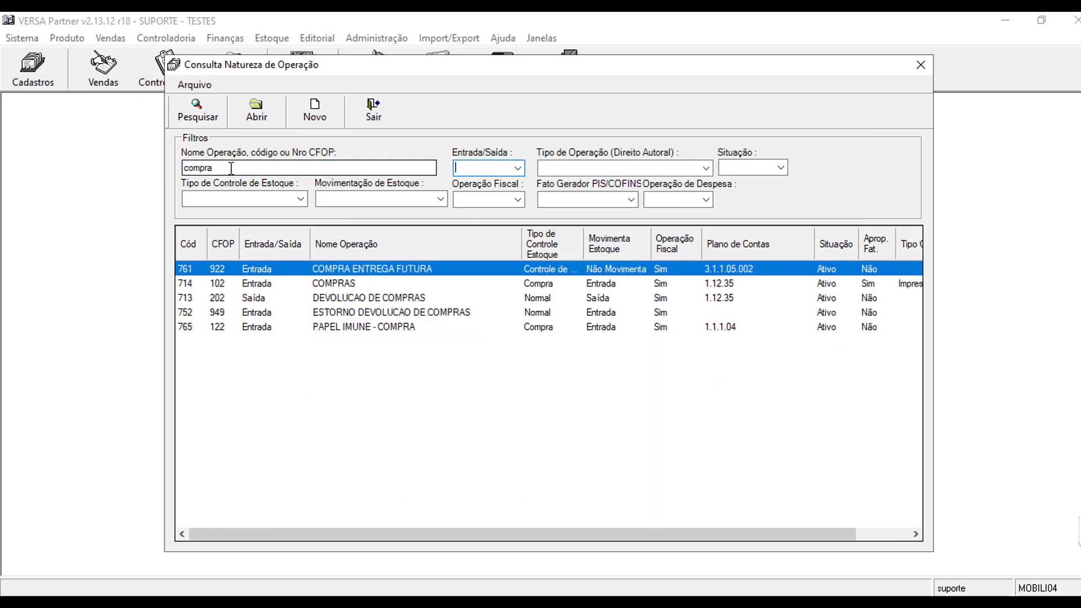
- Open the COMPRAS operation nature, review its accounting/D.A. data, and close the record and the query
left_click(347, 286)
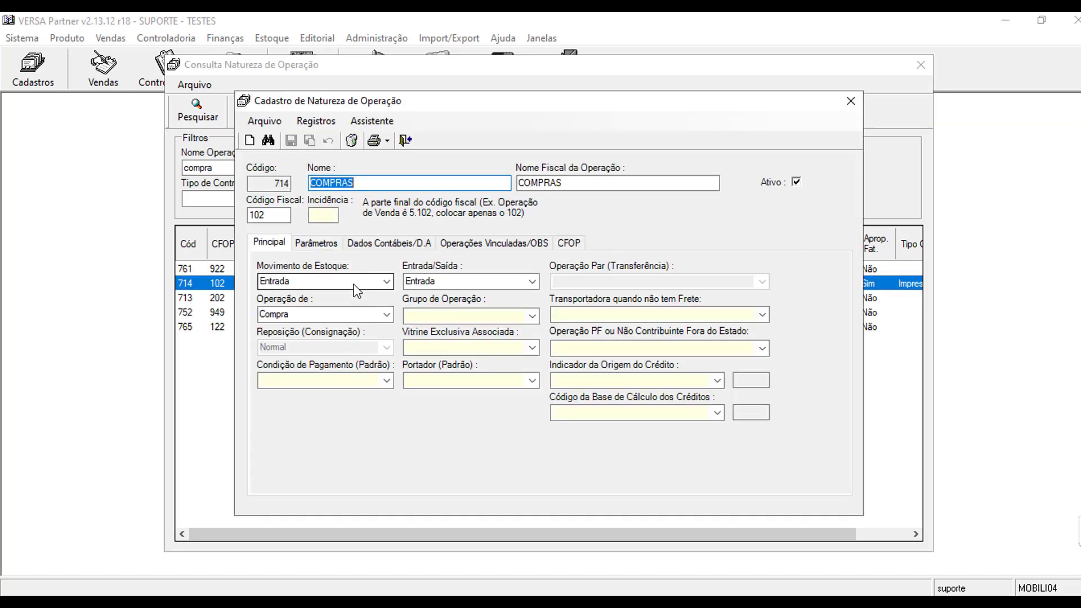
left_click(373, 244)
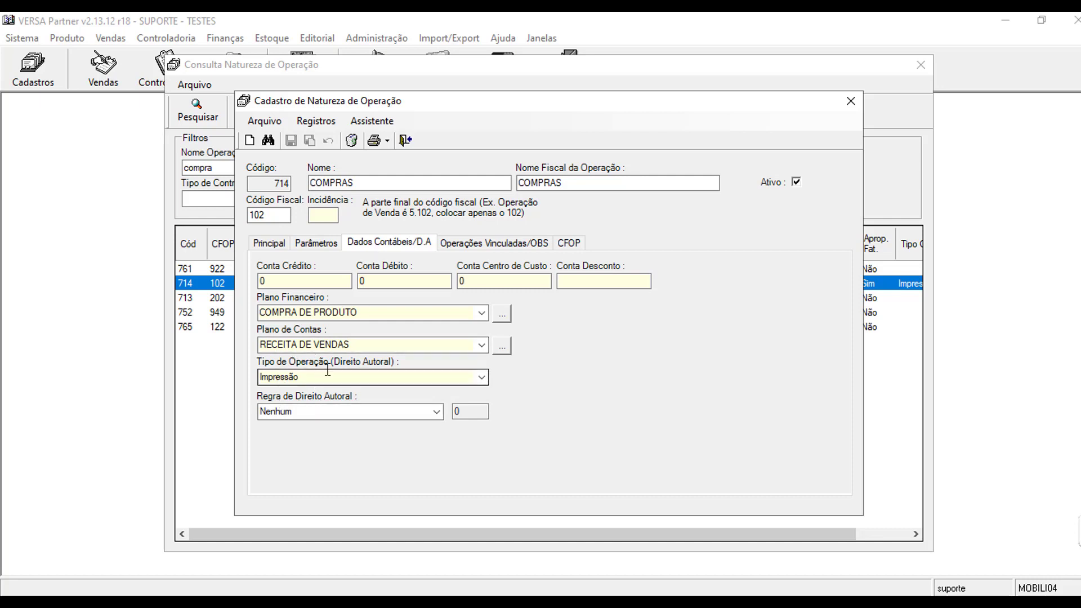
left_click(851, 101)
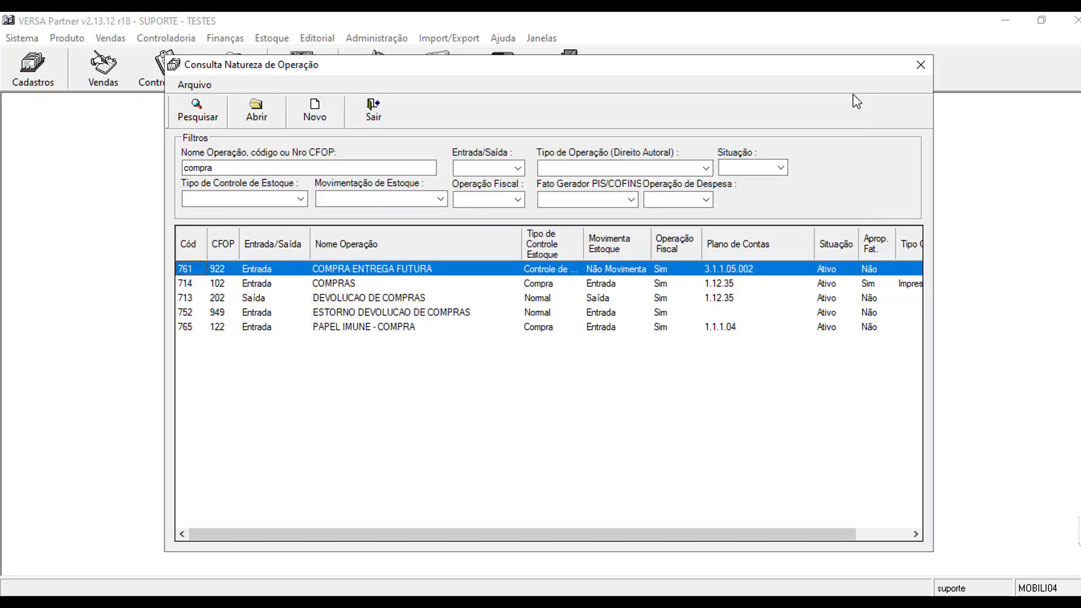
left_click(921, 65)
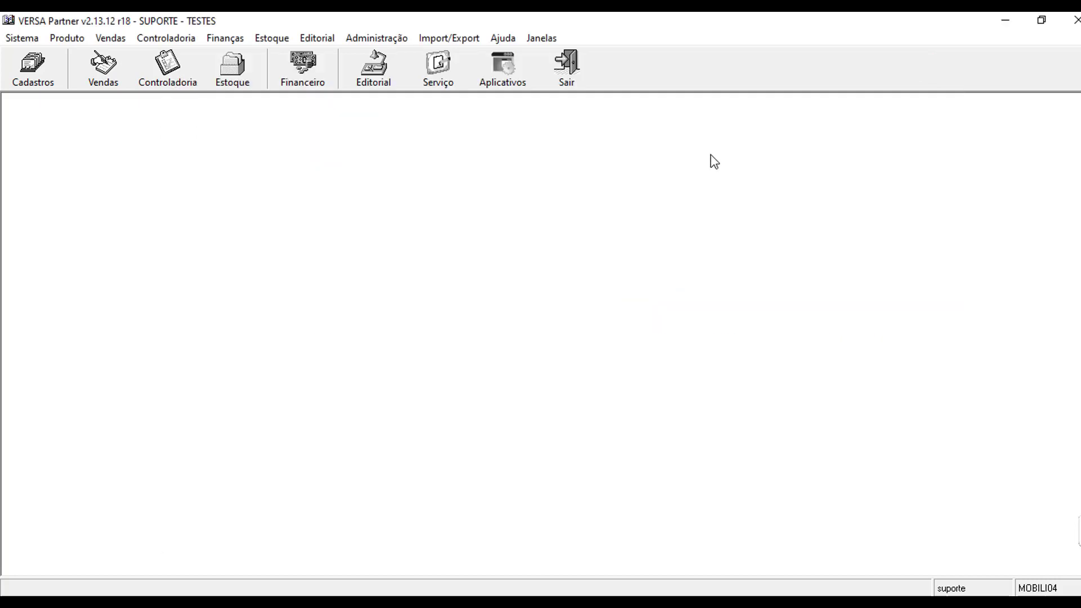
- Search the general Parametros register for codes starting with "DA_" and select the DA_CONSULTA_NRODIAS_VENCIM... parameter
left_click(33, 63)
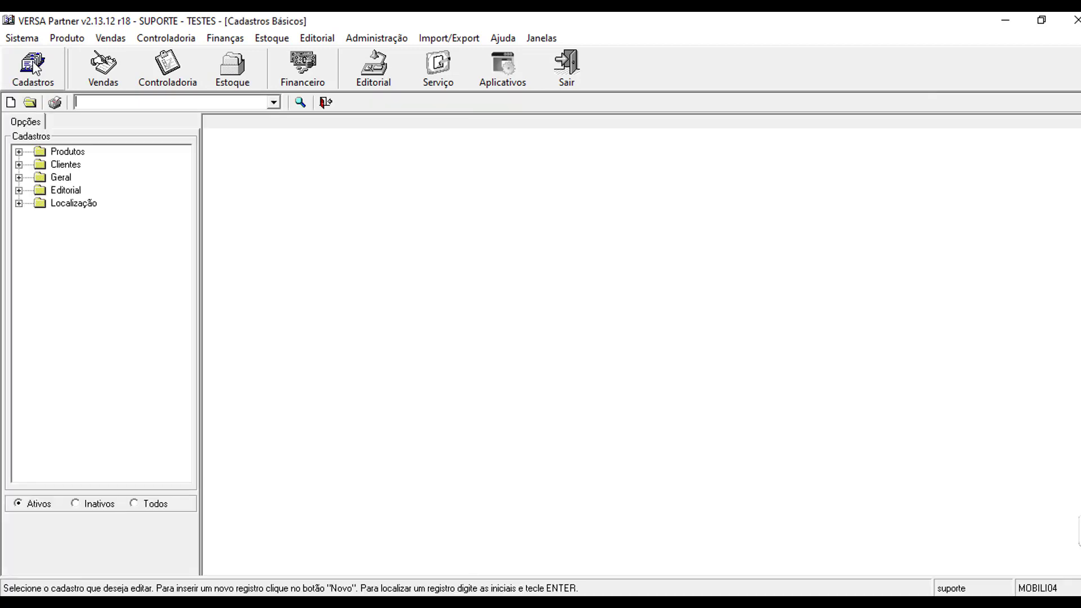
double_click(59, 178)
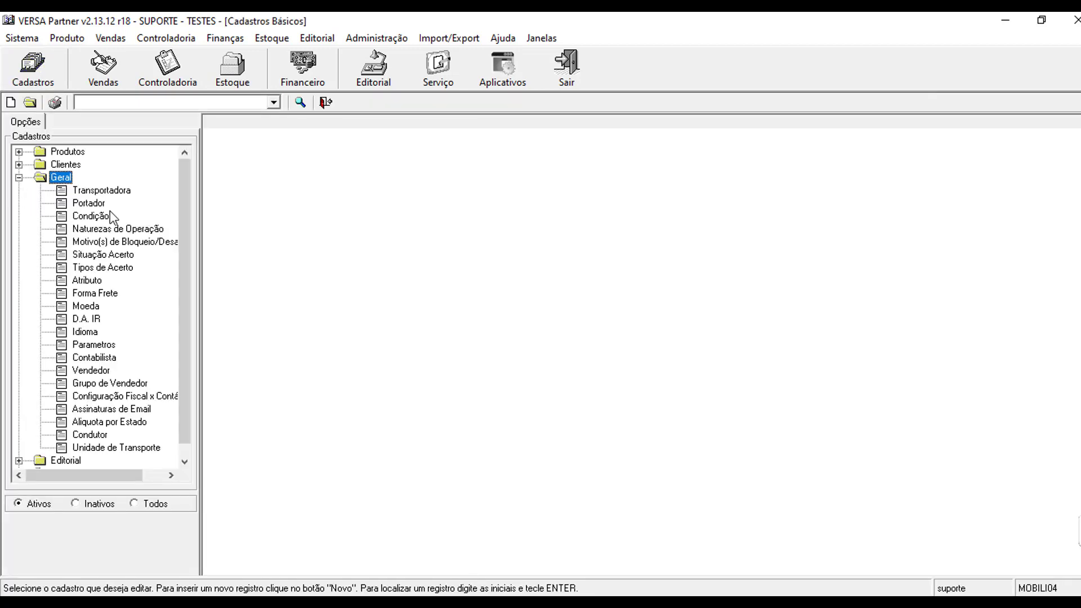
left_click(107, 344)
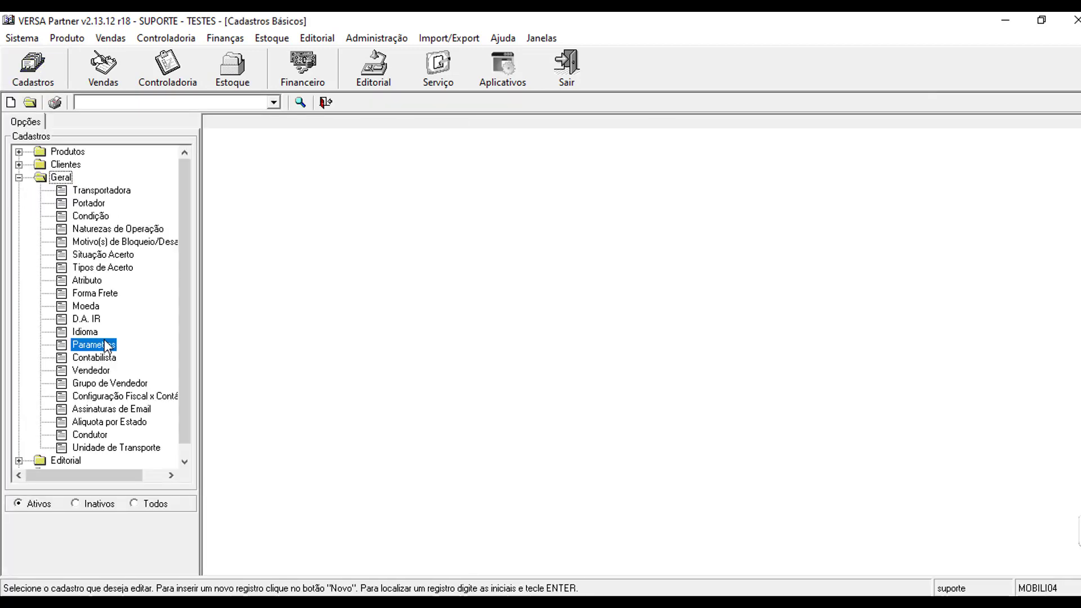
left_click(114, 102)
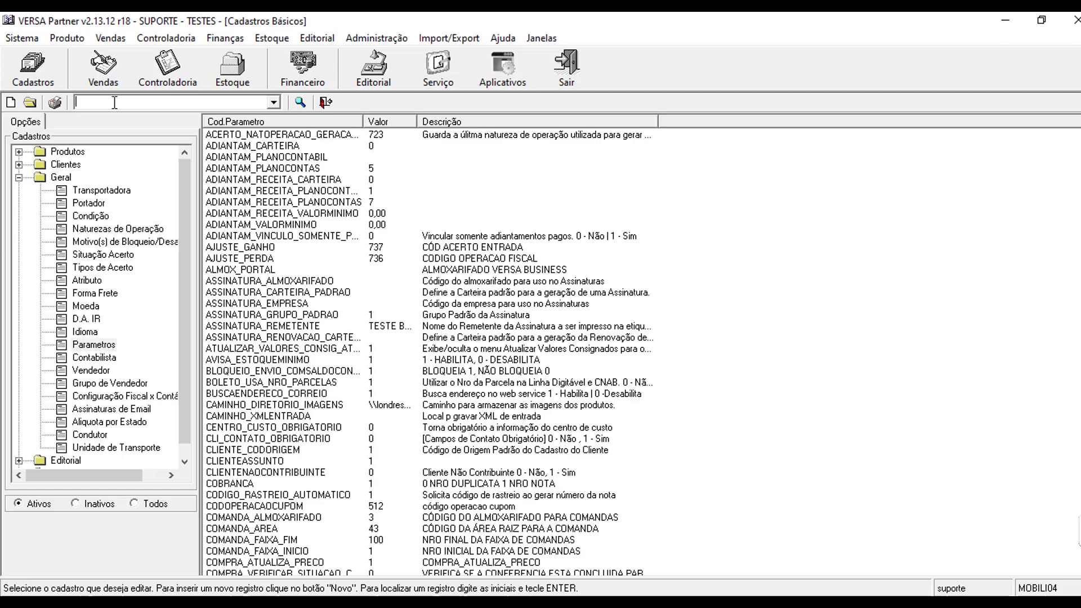
type("DA")
key("Return")
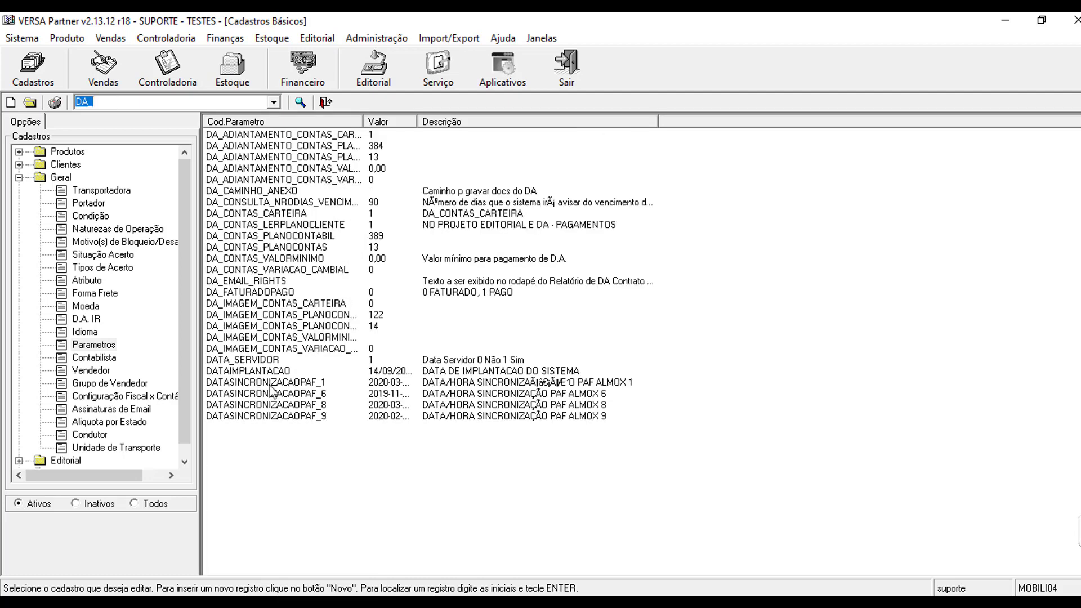
left_click(315, 204)
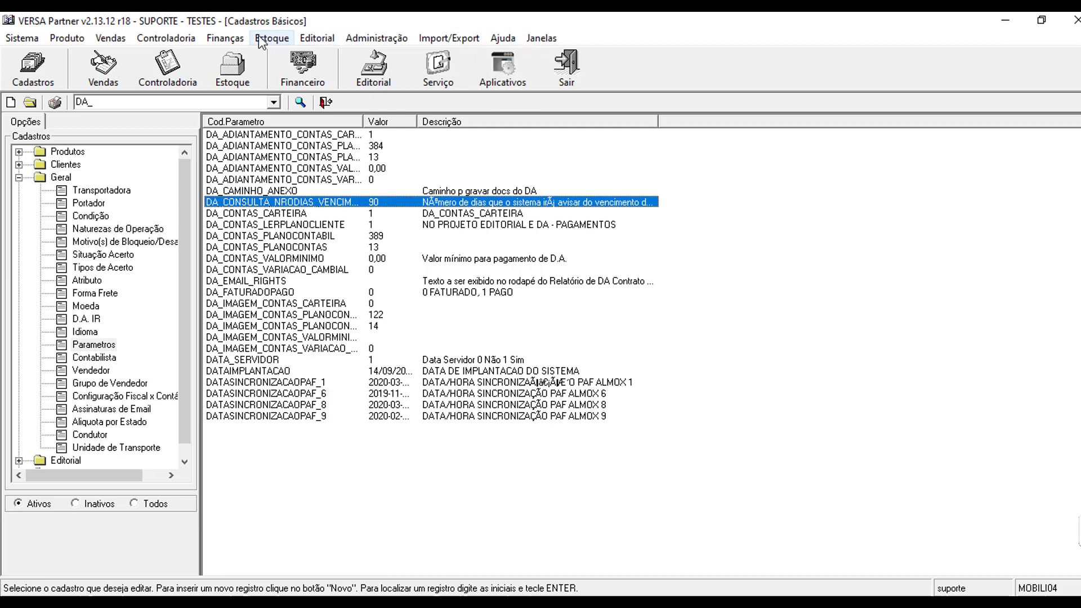
- Open the Direito Autoral Contrato query in the Editorial module to view its contract expiry summary
left_click(376, 74)
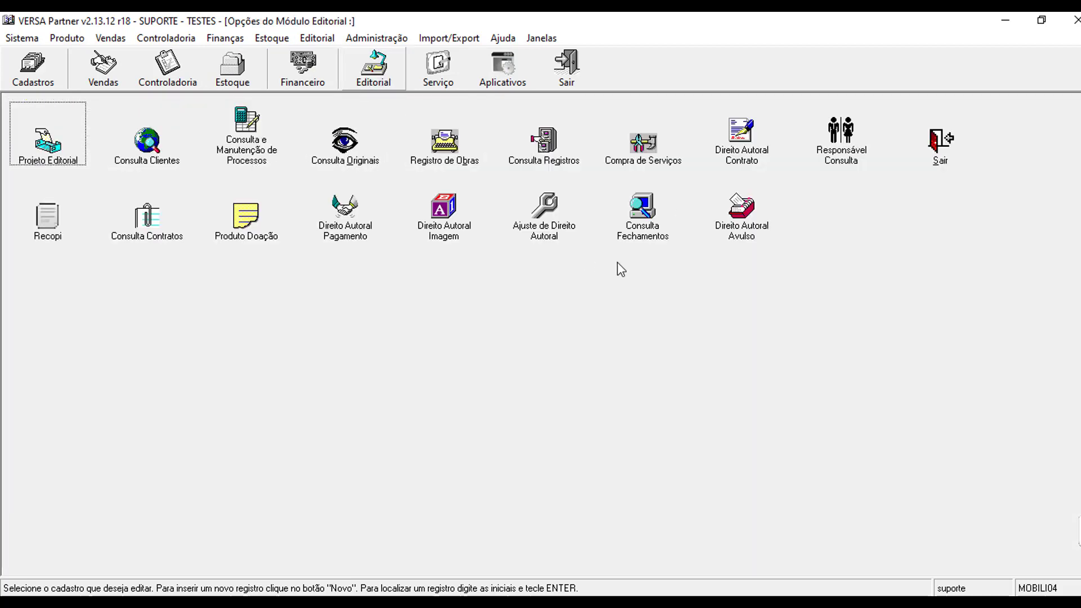
left_click(755, 147)
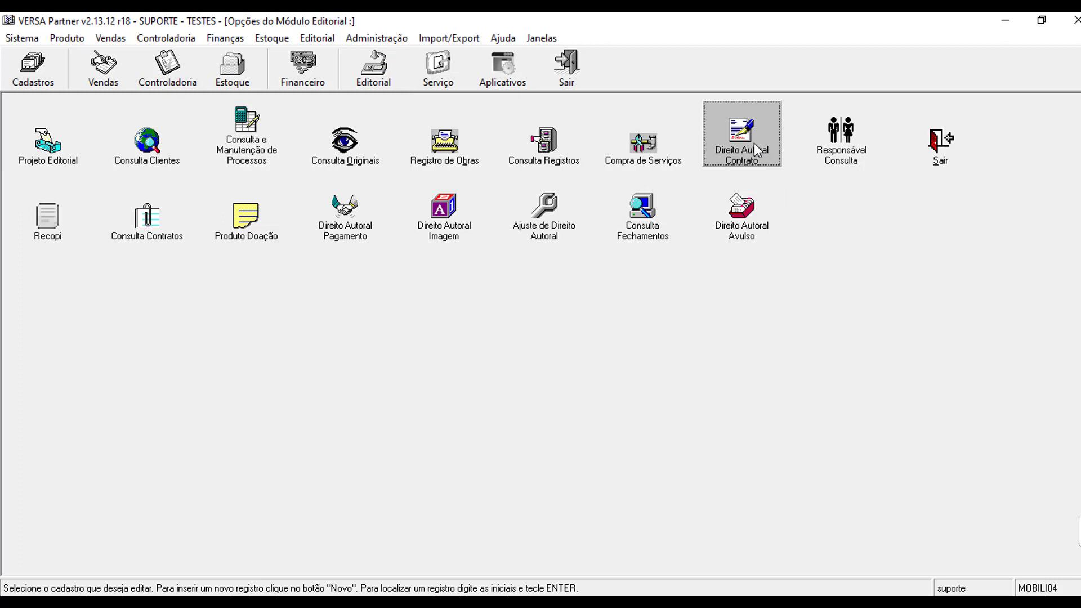
double_click(754, 143)
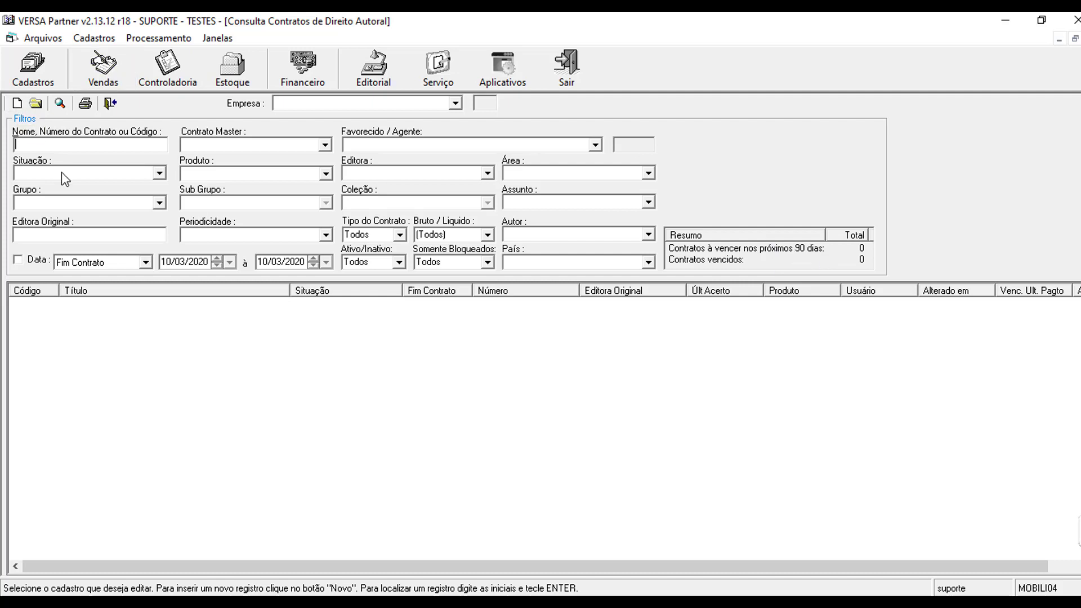
- Return to the Cadastros Básicos window and select the DA_CONSULTA_NRODIAS_VENCIM... parameter
left_click(218, 38)
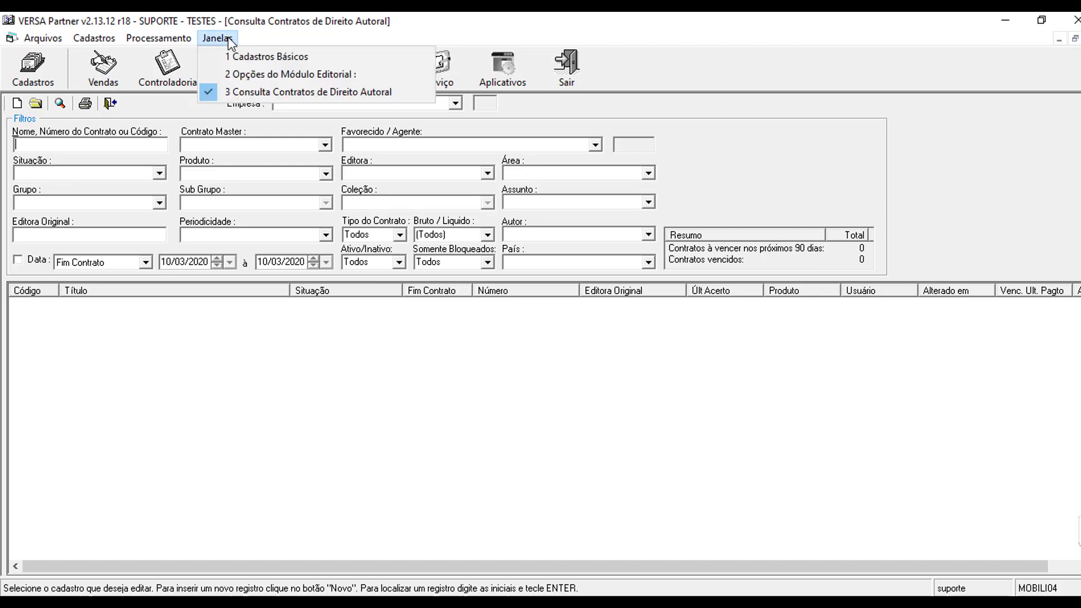
left_click(283, 65)
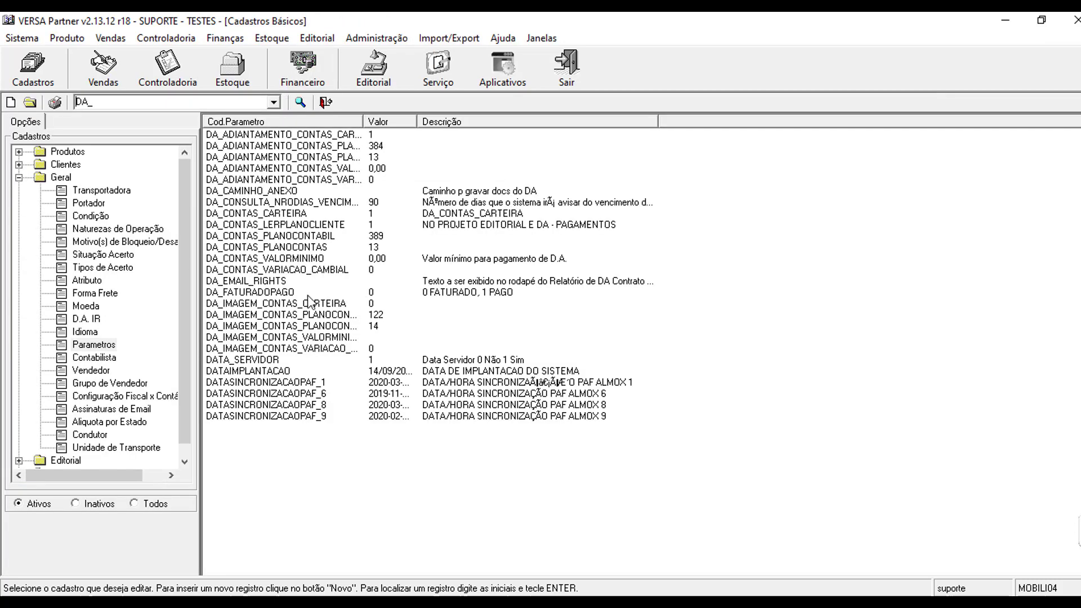
left_click(320, 205)
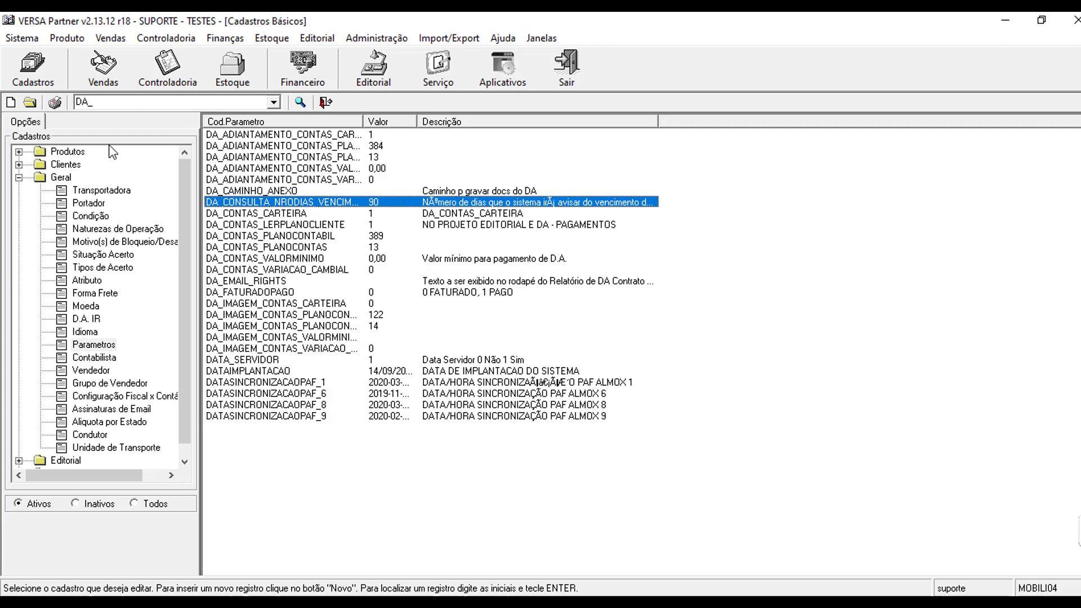
- Search the parameters for codes starting with "DIREITO" and set the value of DIREITOAUTORAL_PROCESSALOTE to 1
left_click(94, 102)
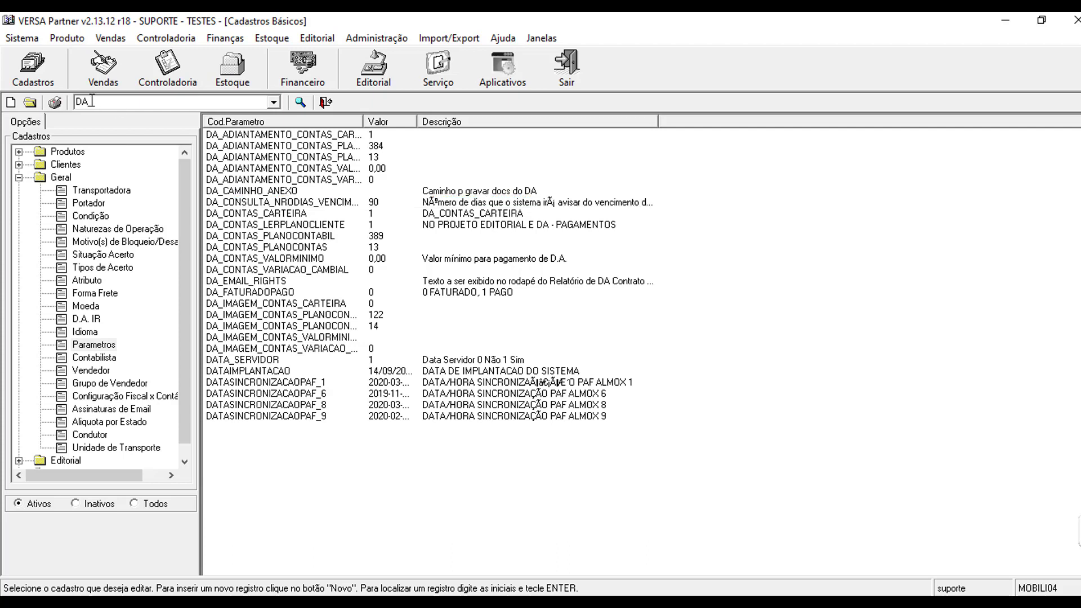
key("BackSpace")
key("BackSpace")
key("BackSpace")
type("DR")
key("BackSpace")
type("IREITO")
key("Return")
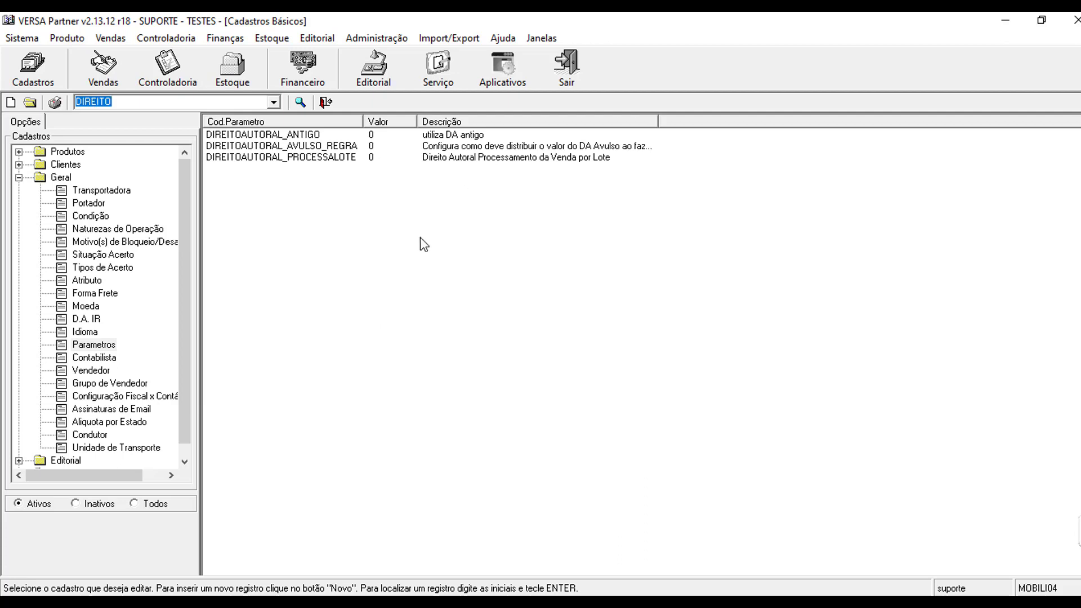
left_click(357, 158)
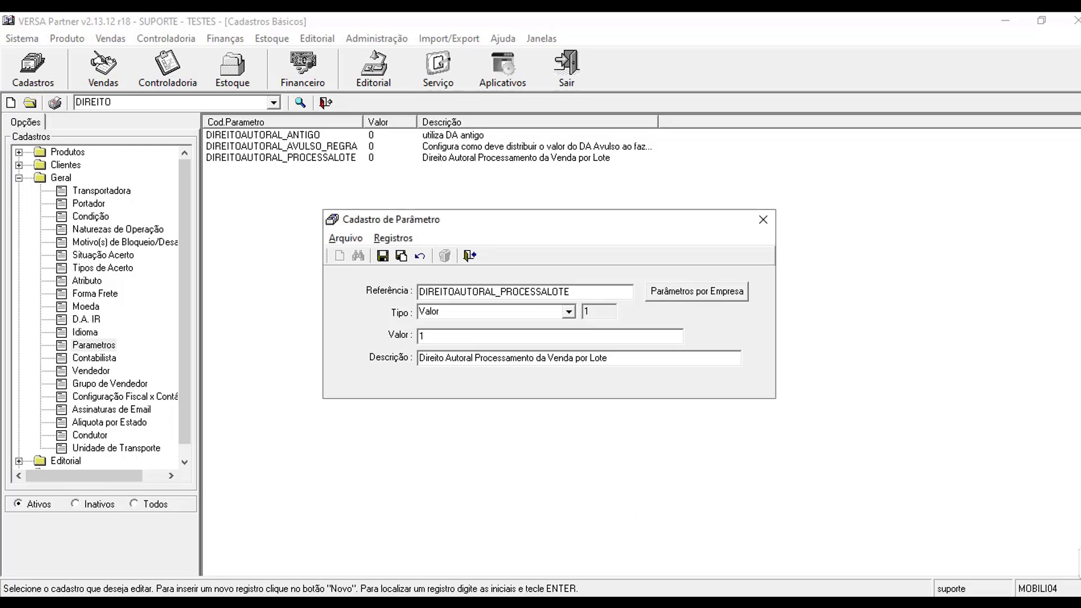
- Open the financial parameters of the client record and review the Direito Autoral options, including payment blocking and minimum payment value
left_click(720, 560)
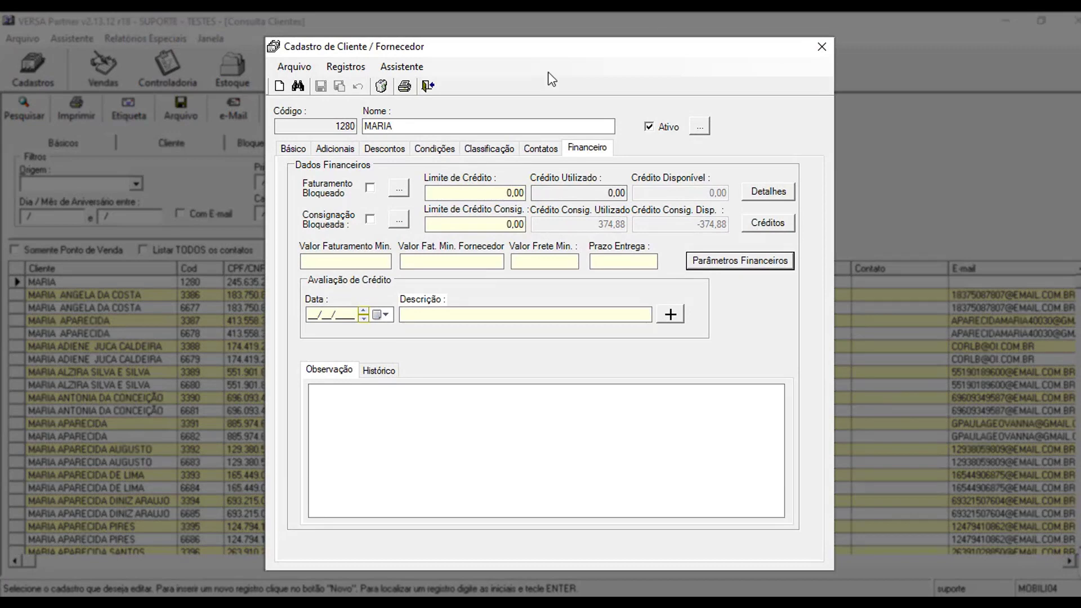
left_click(732, 263)
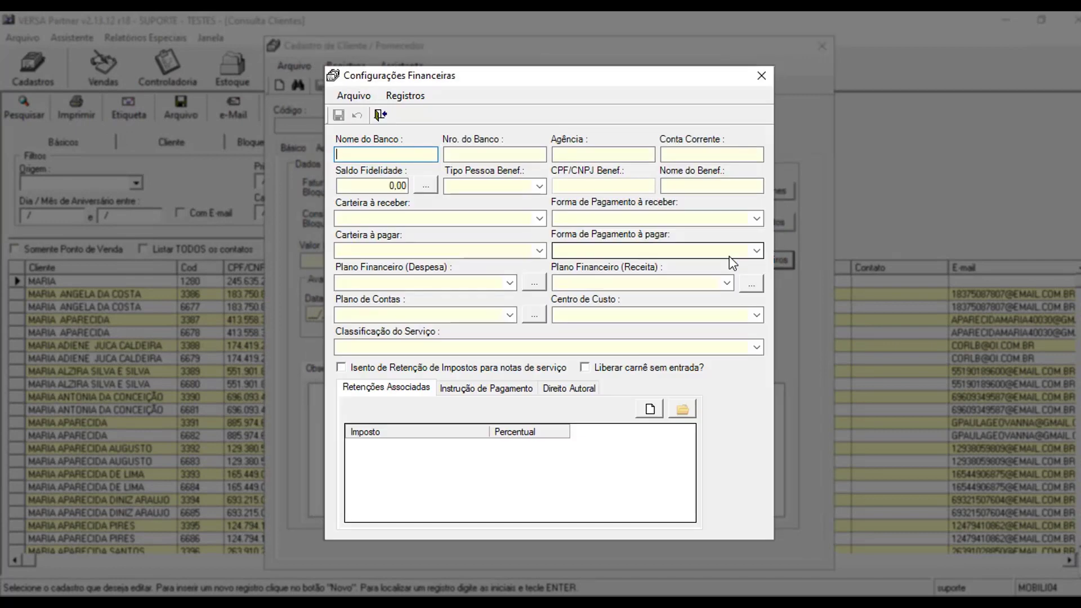
left_click(574, 388)
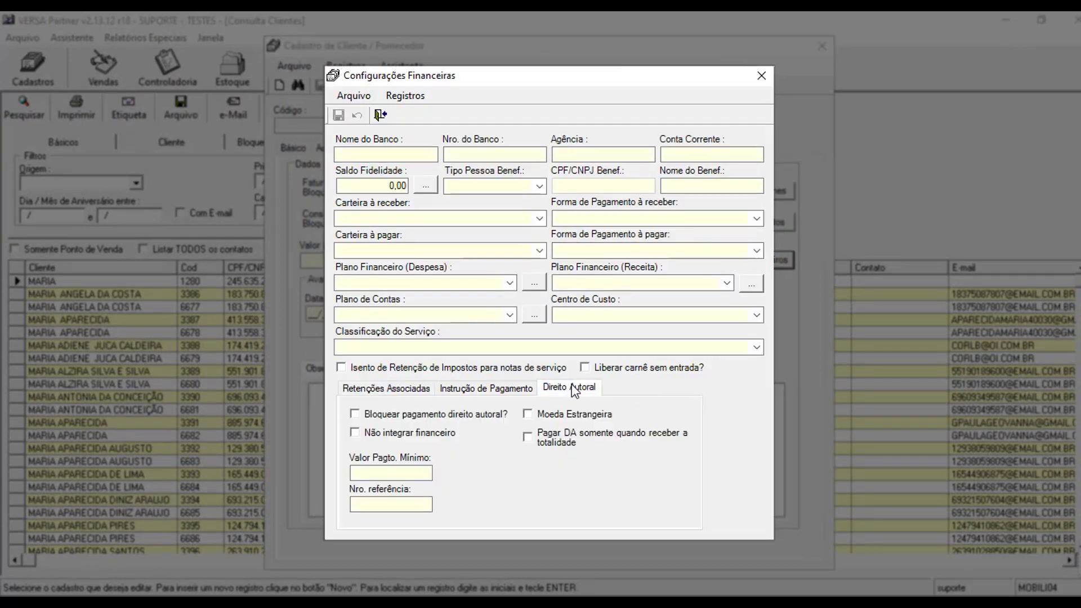
left_click(543, 437)
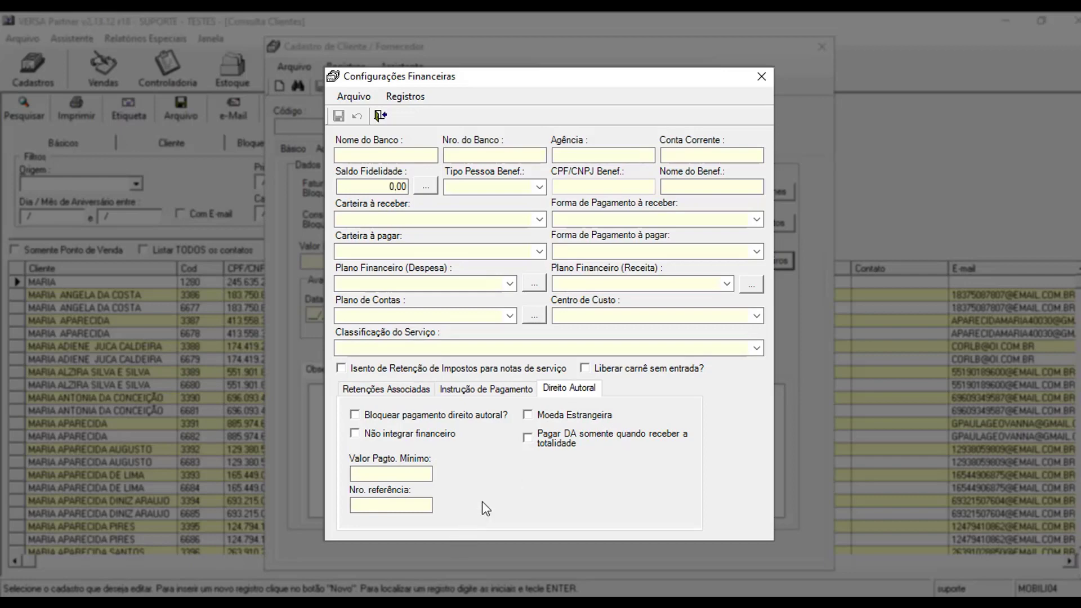
left_click(417, 474)
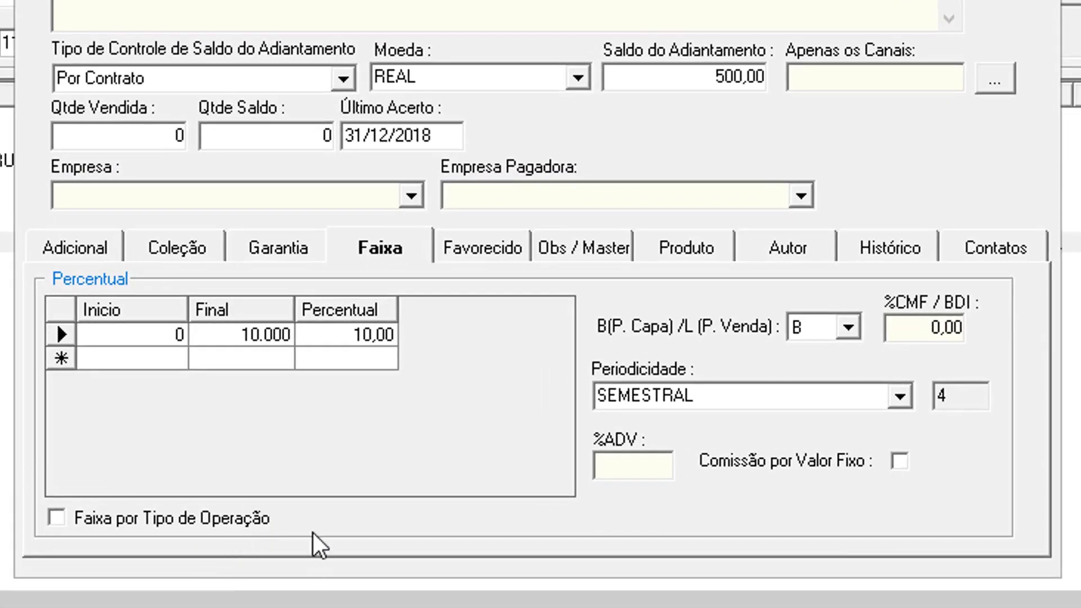
- Enable percentage ranges by operation type in the copyright contract and assign Venda to the 0 to 10.000 range
left_click(56, 517)
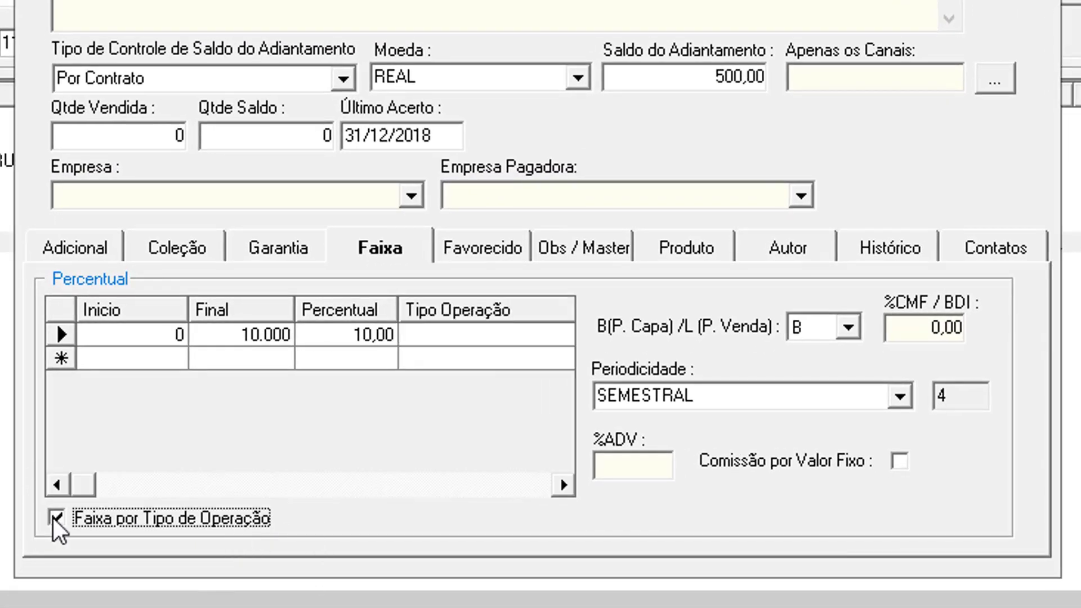
left_click(475, 332)
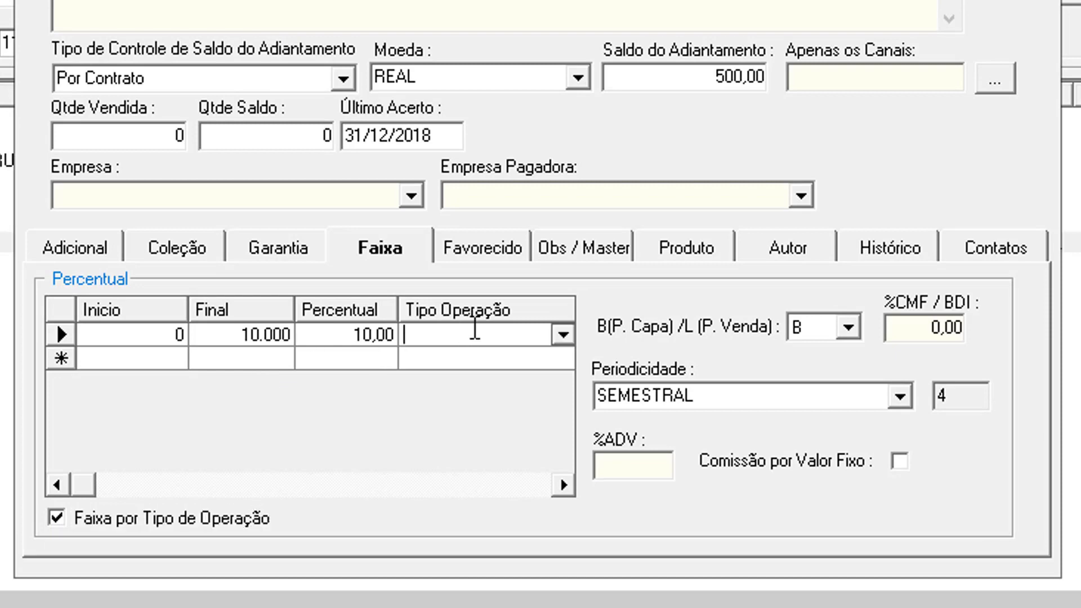
left_click(565, 335)
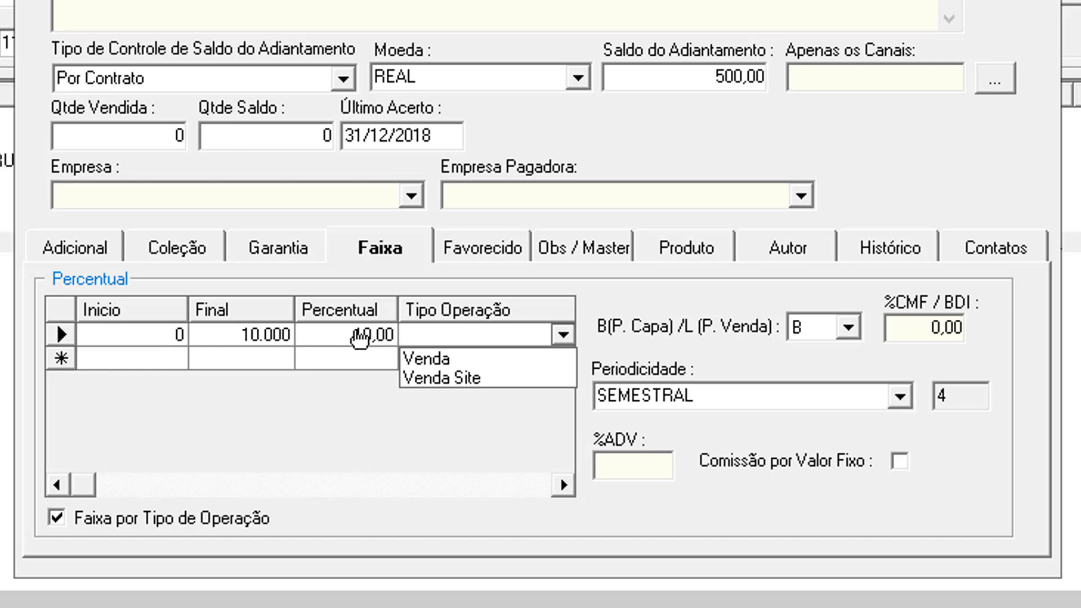
left_click(426, 360)
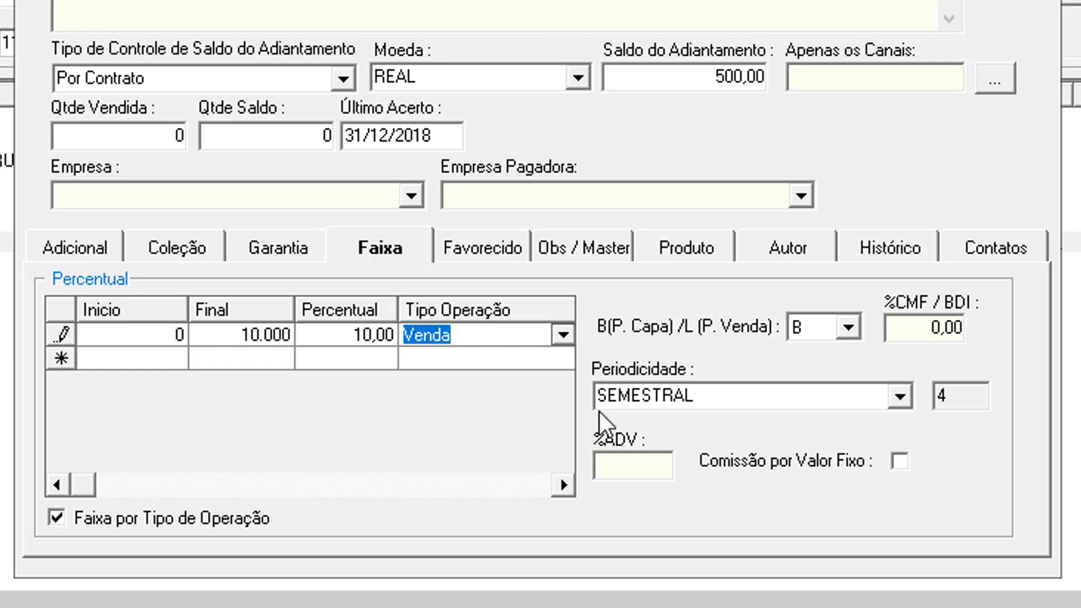
- Add a second percentage range from 0 to 1.000 at 6,00% with the operation type Venda Site
left_click(164, 360)
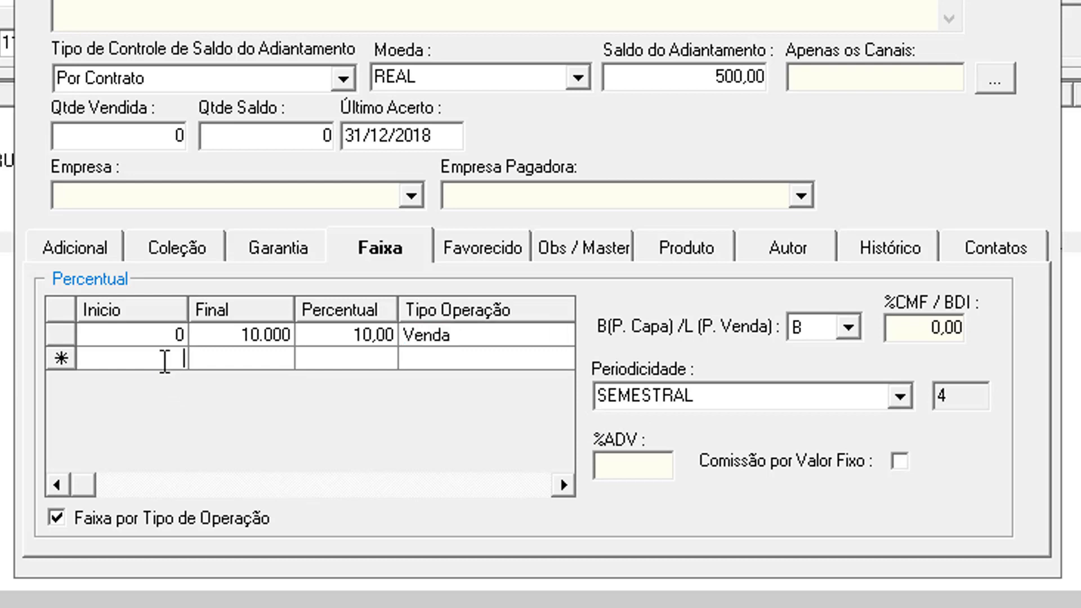
type("0")
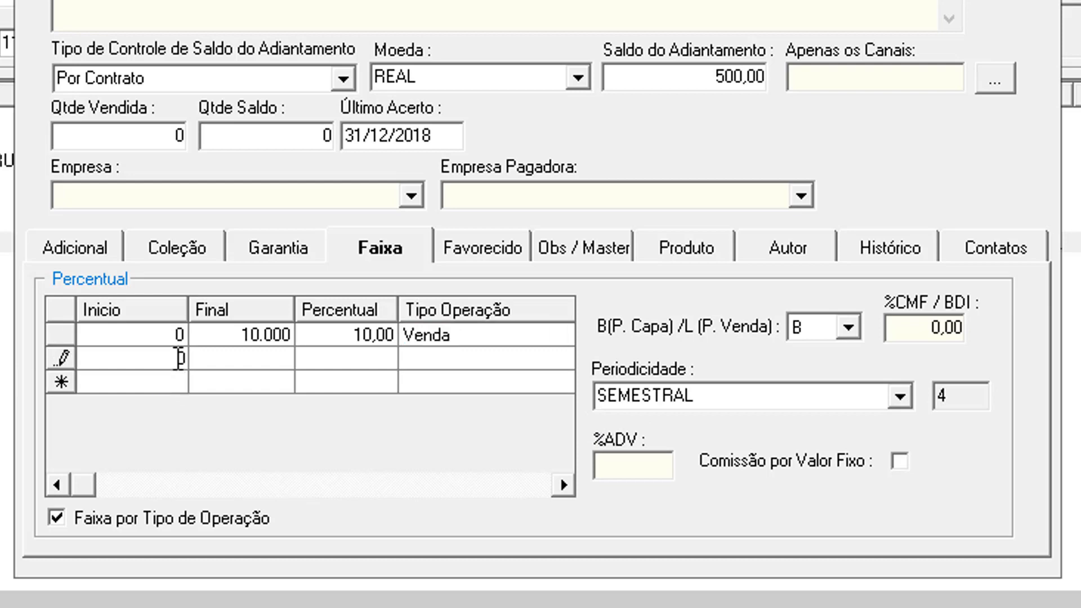
key("Tab")
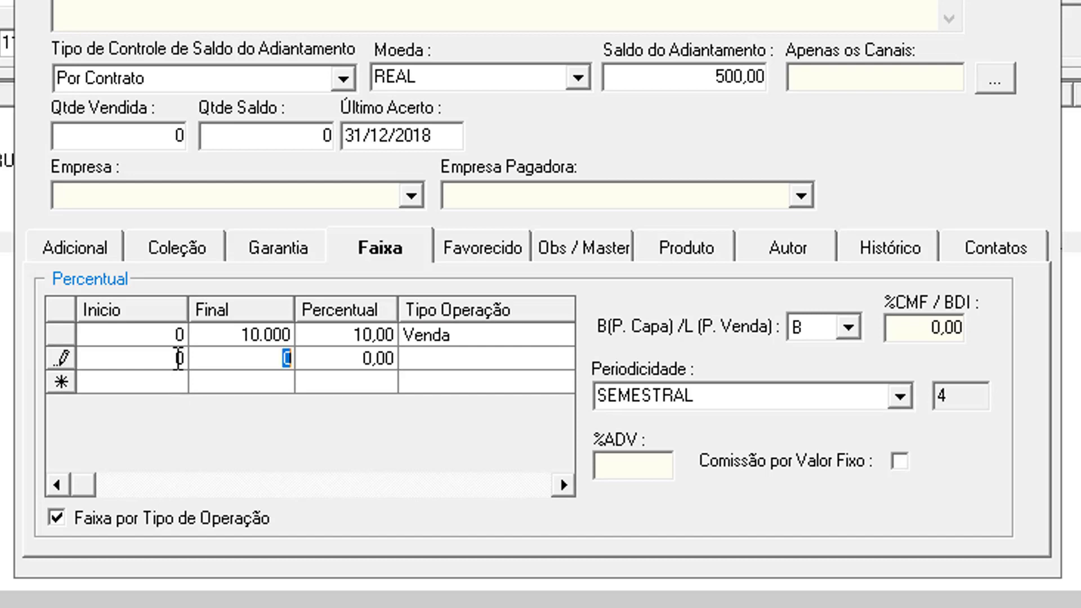
type("1000")
key("Tab")
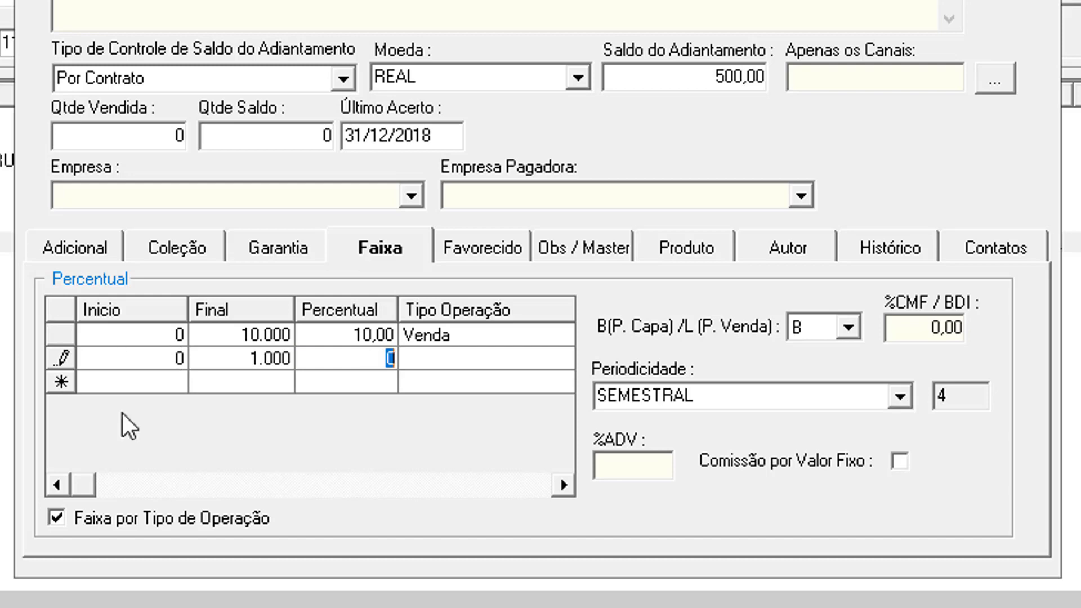
type("6")
key("Tab")
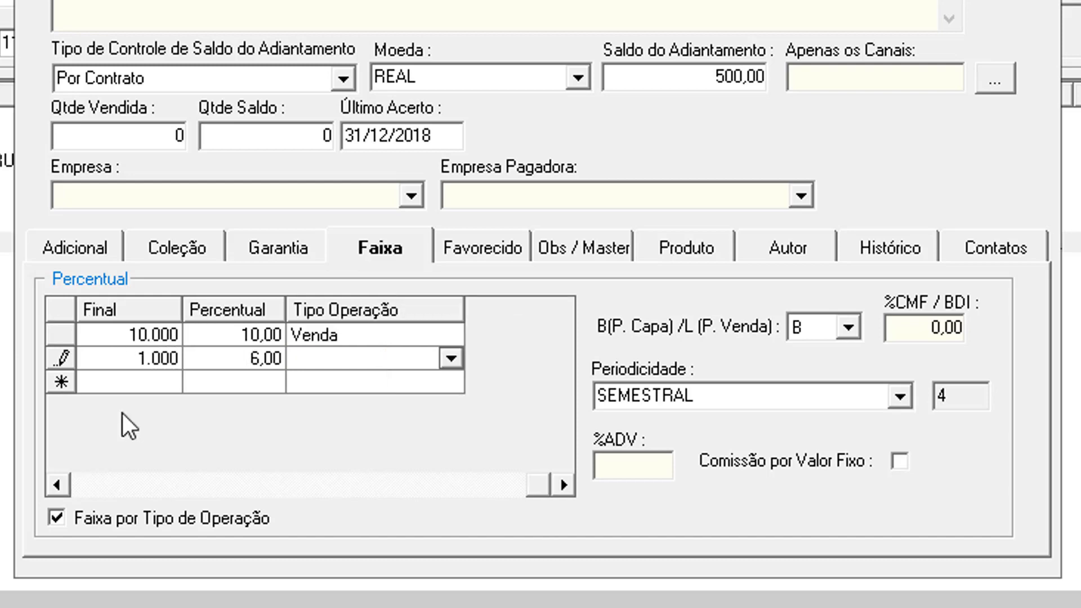
left_click(450, 359)
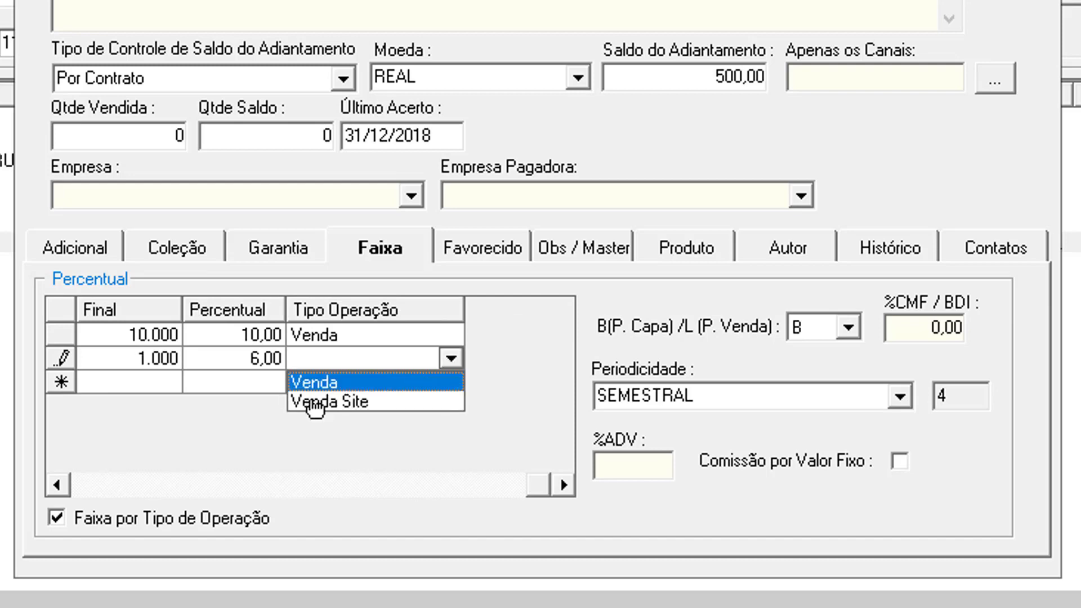
left_click(375, 402)
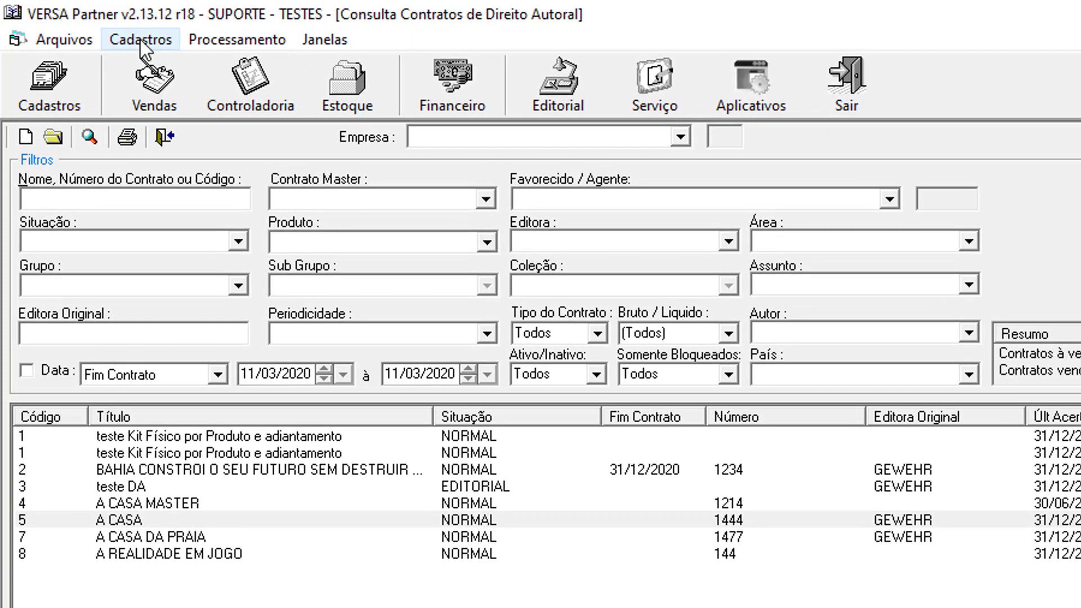
- Review the auxiliary registers offered in the copyright contract query, from Situação to Tipo de Contato
left_click(141, 39)
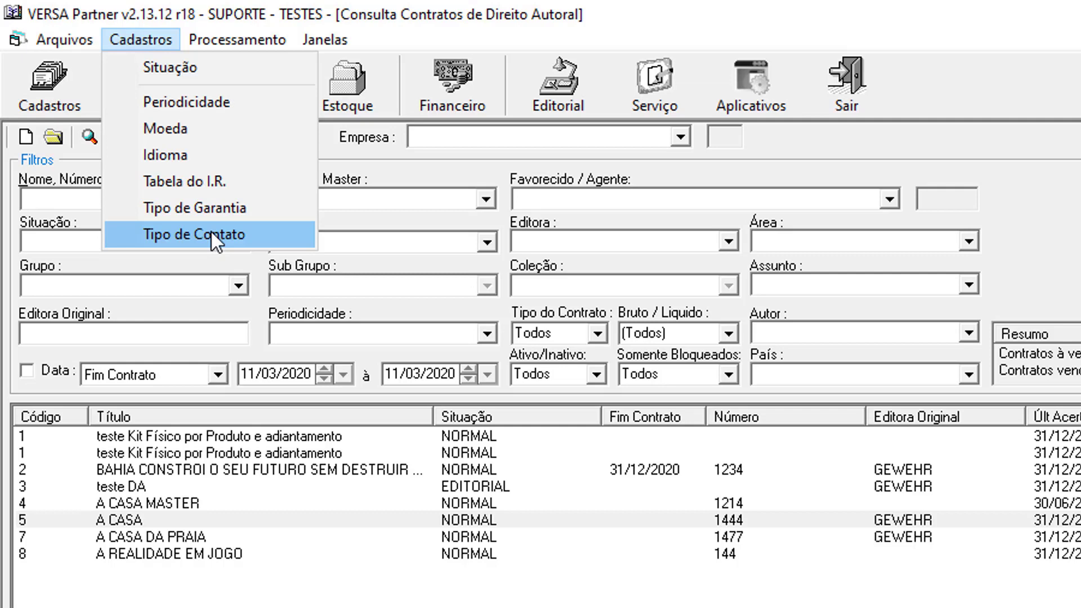
left_click(1058, 225)
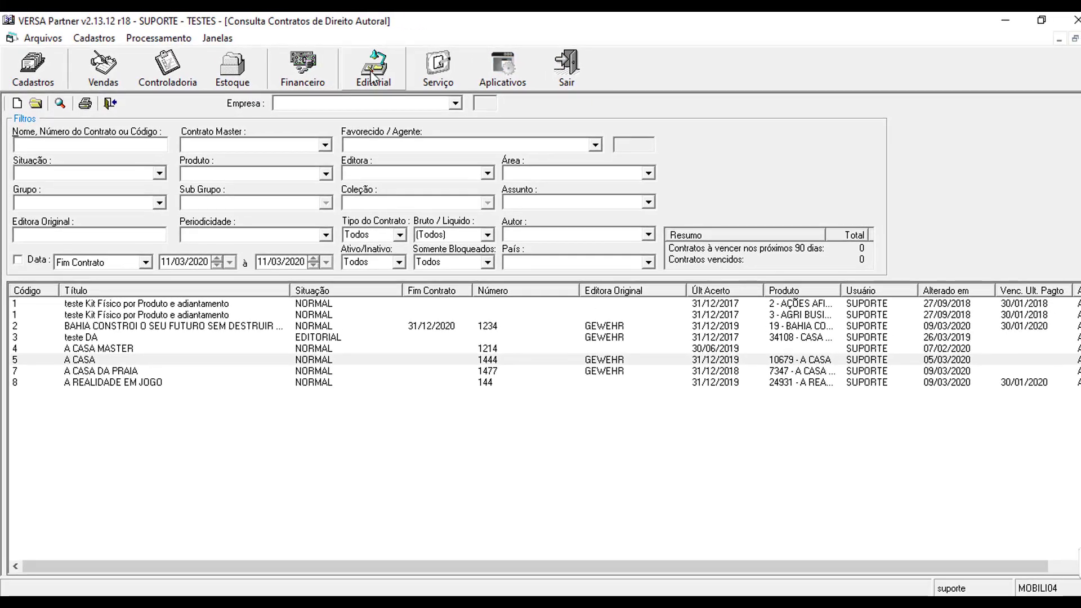
- Open the Projeto Editorial query in the Editorial module and display its list of auxiliary registers
left_click(404, 78)
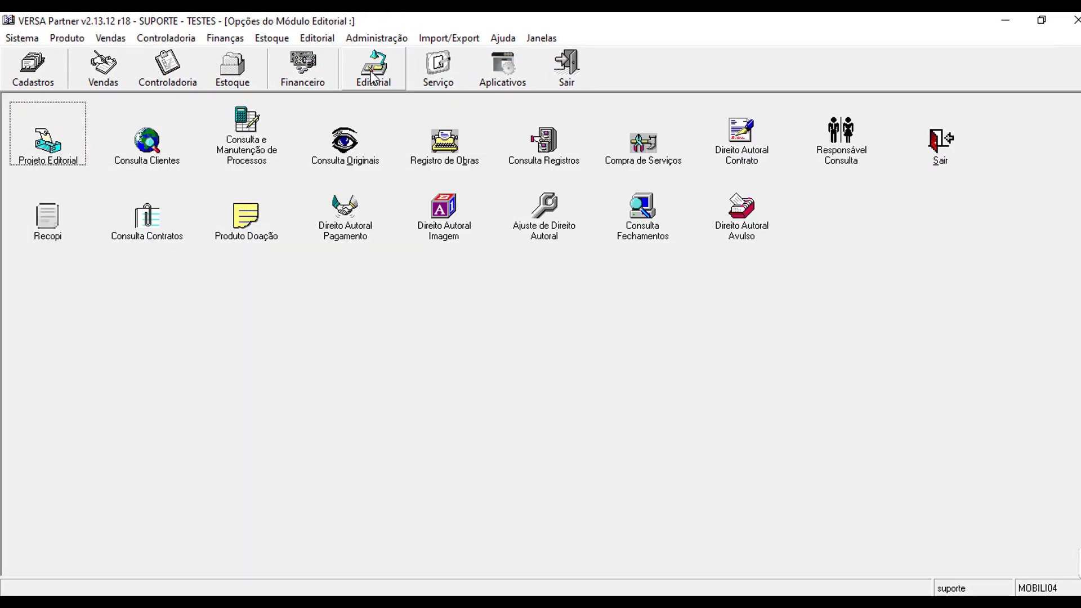
left_click(45, 134)
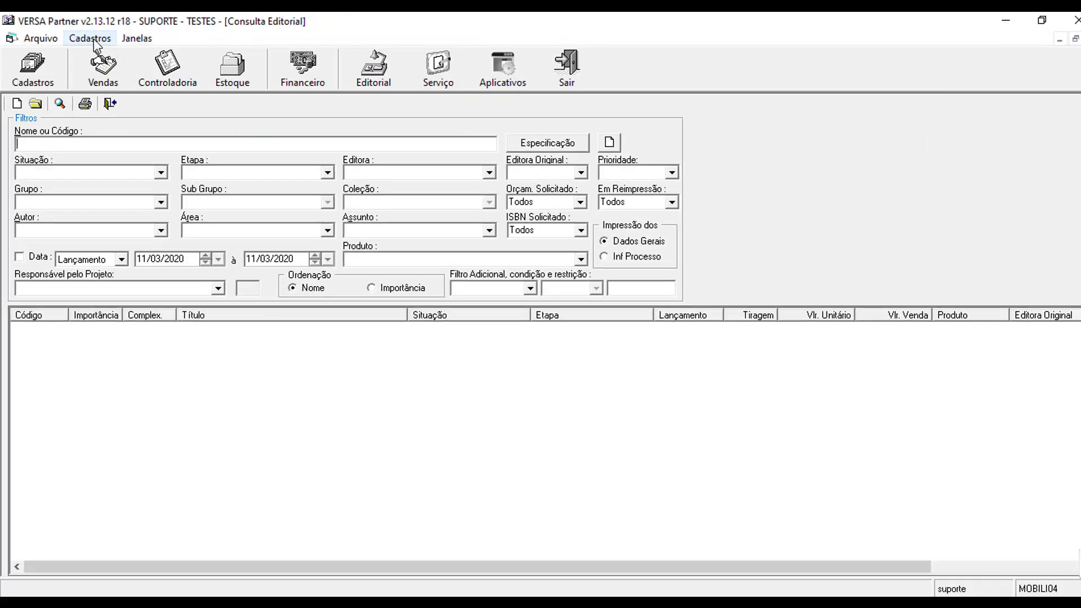
left_click(91, 39)
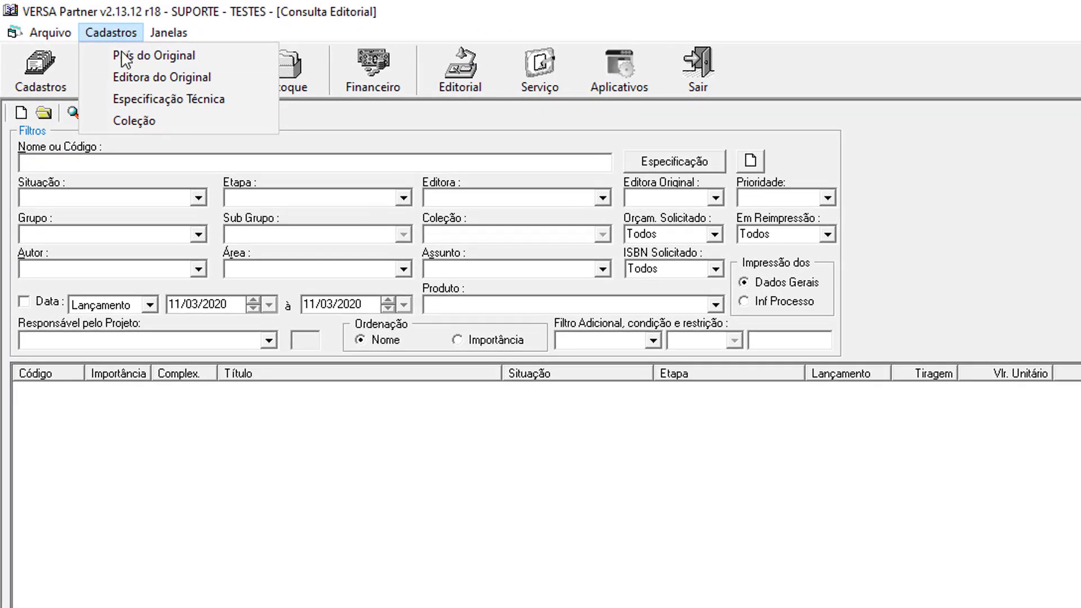